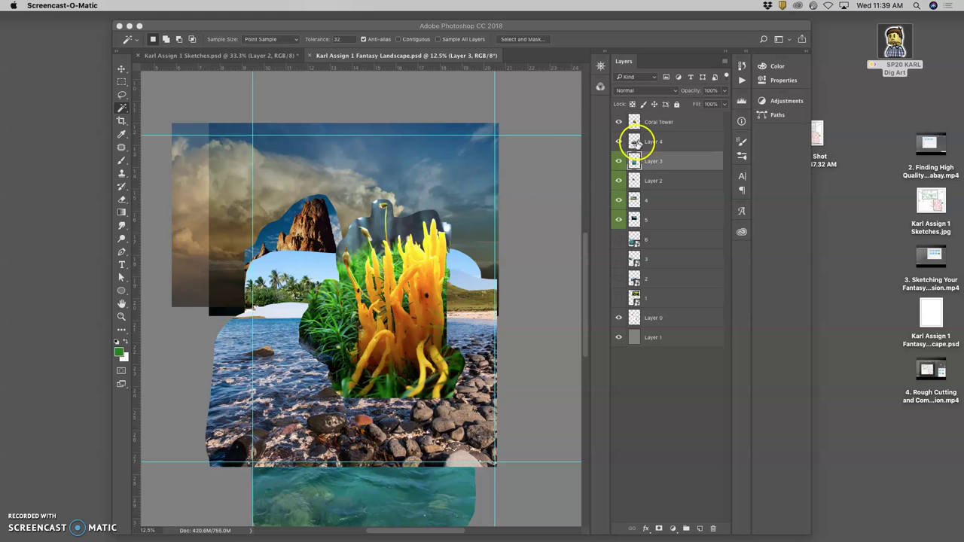
- Label Layer 4 and Coral Tower green, then hide Coral Tower through Layer 2
right_click(620, 146)
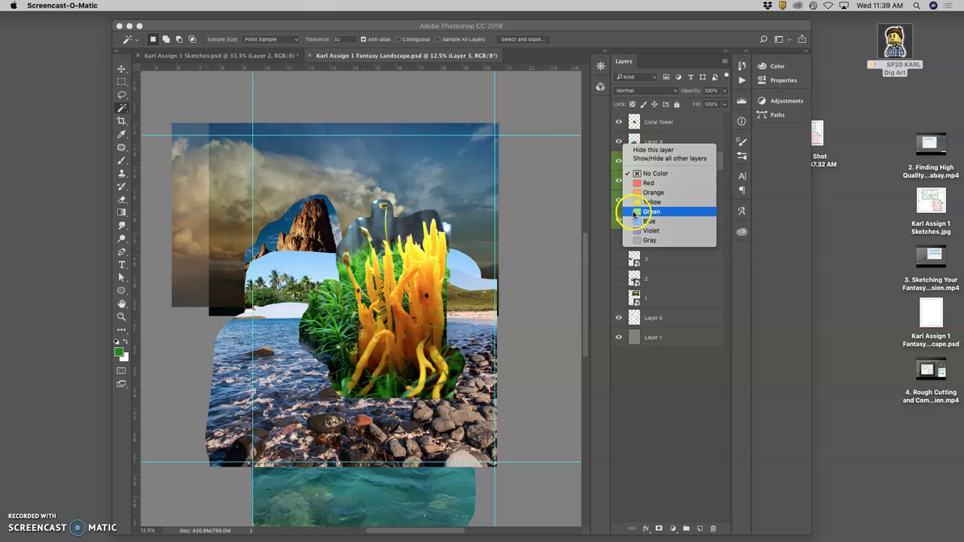
left_click(641, 209)
left_click(630, 146)
right_click(630, 145)
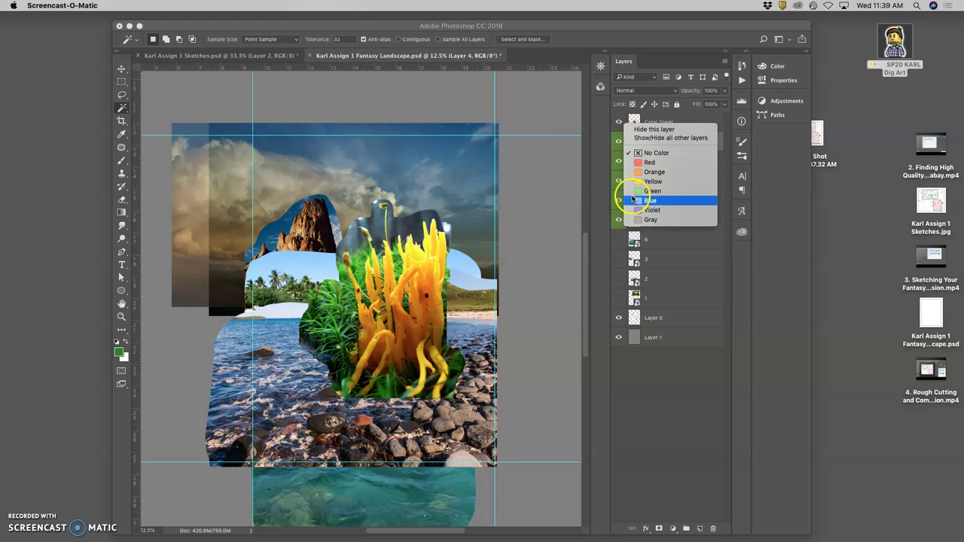
left_click(624, 129)
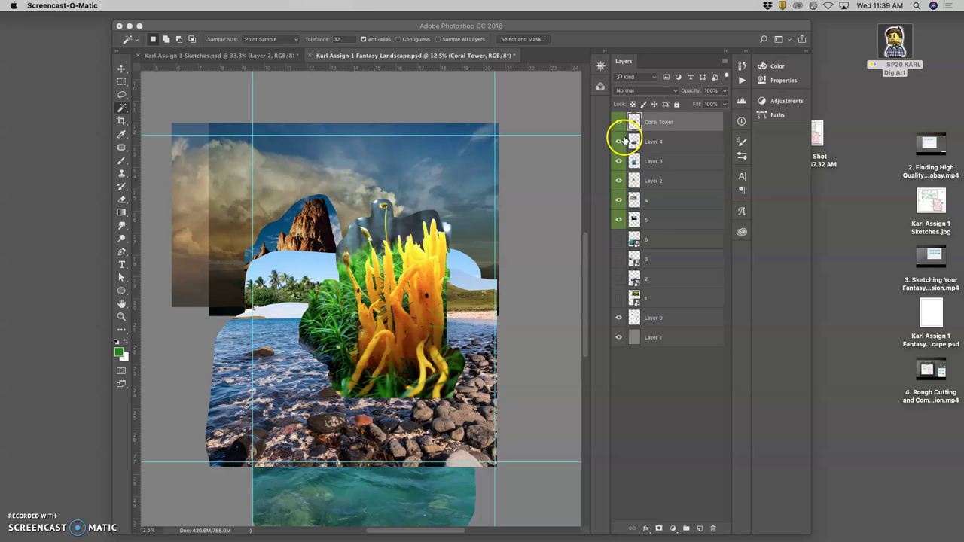
left_click_drag(620, 122, 619, 205)
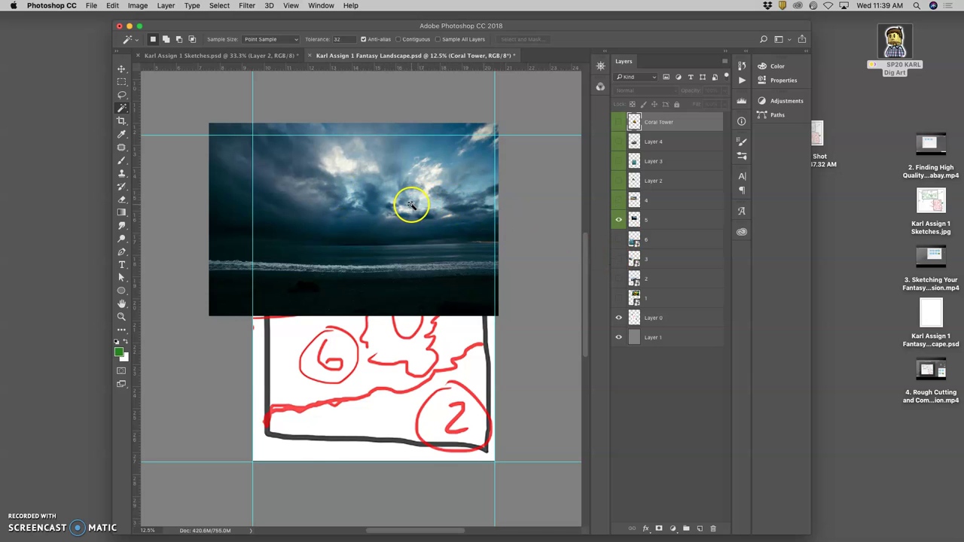
- With layer 5 active, hide the grey background so the stormy sea shows over the sketch
left_click(656, 218)
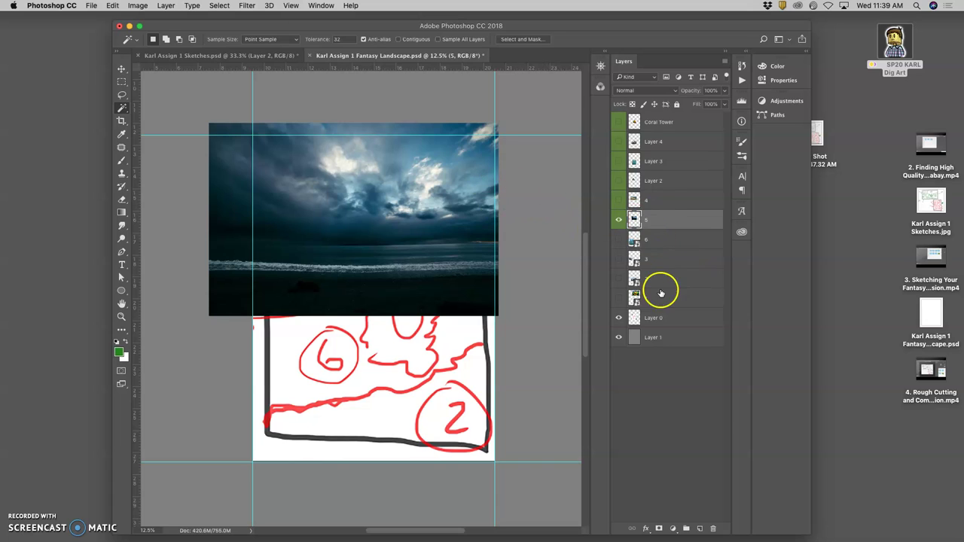
left_click(618, 318)
left_click(619, 337)
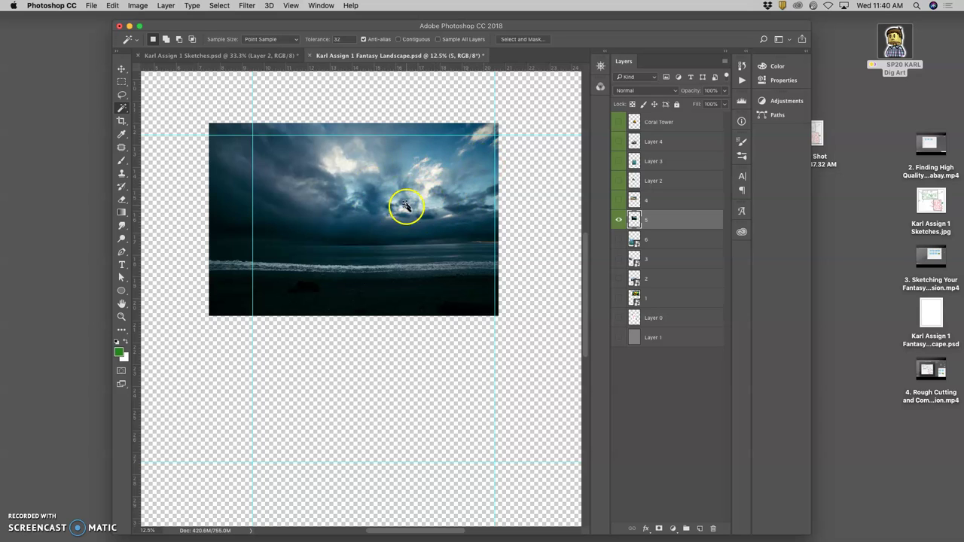
left_click(618, 318)
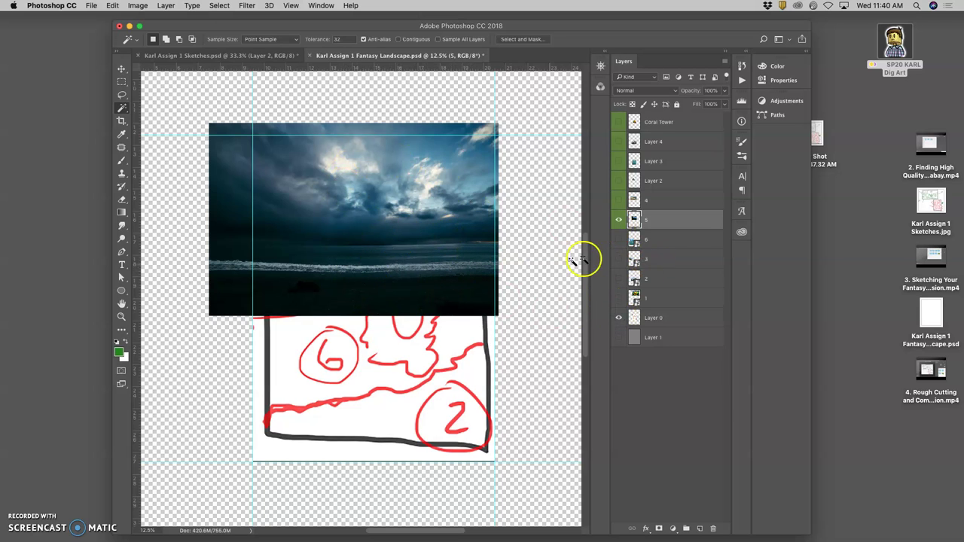
left_click(620, 200)
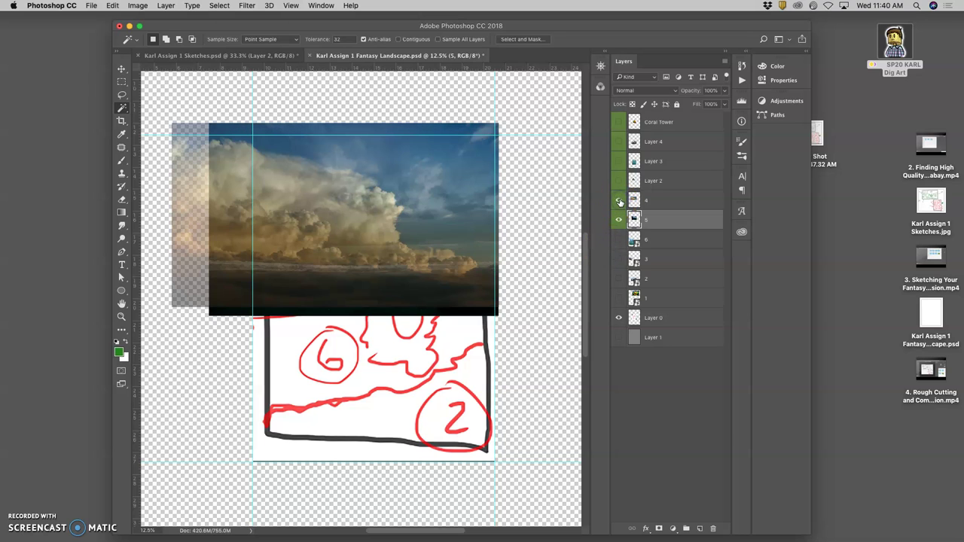
left_click(619, 200)
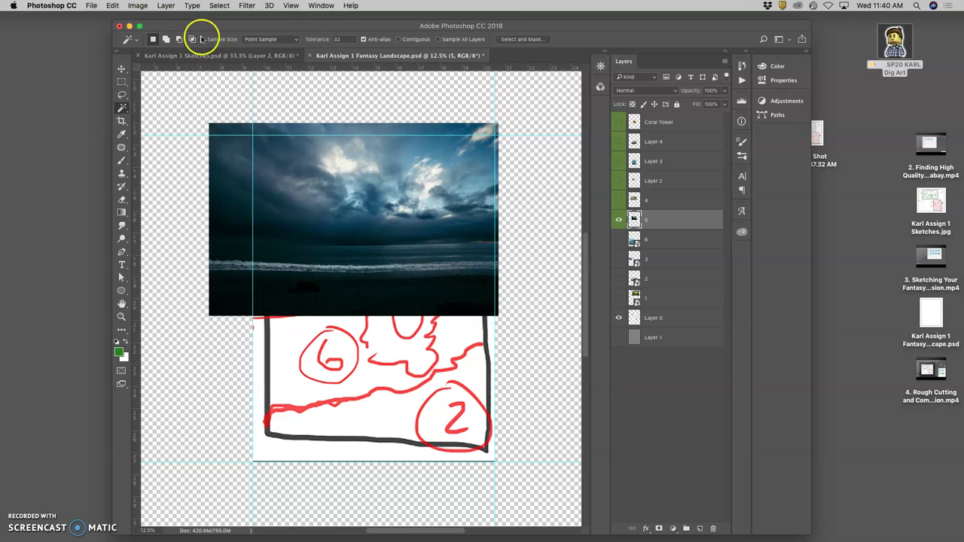
- Bring up the Levels dialog for the layer 5 stormy sea image from Image > Adjustments
left_click(140, 6)
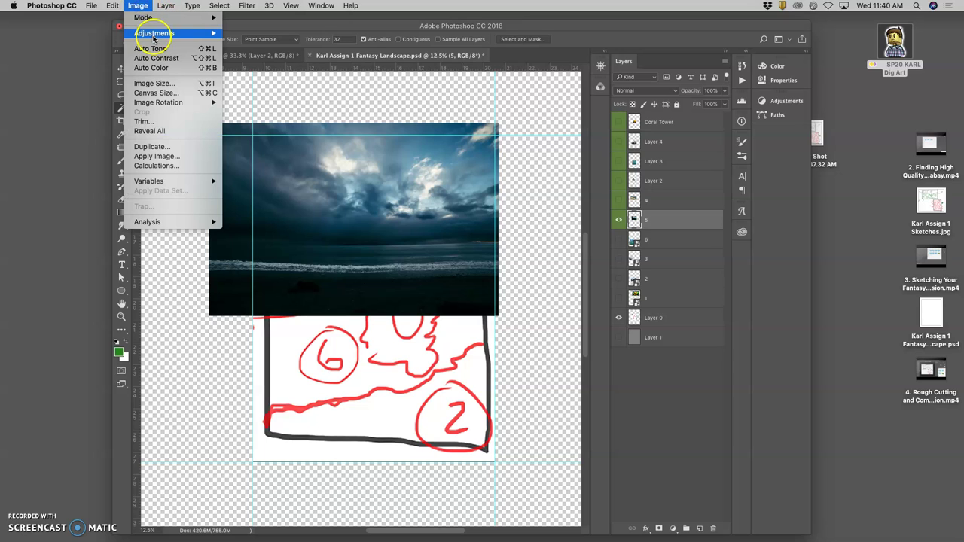
mouse_move(154, 35)
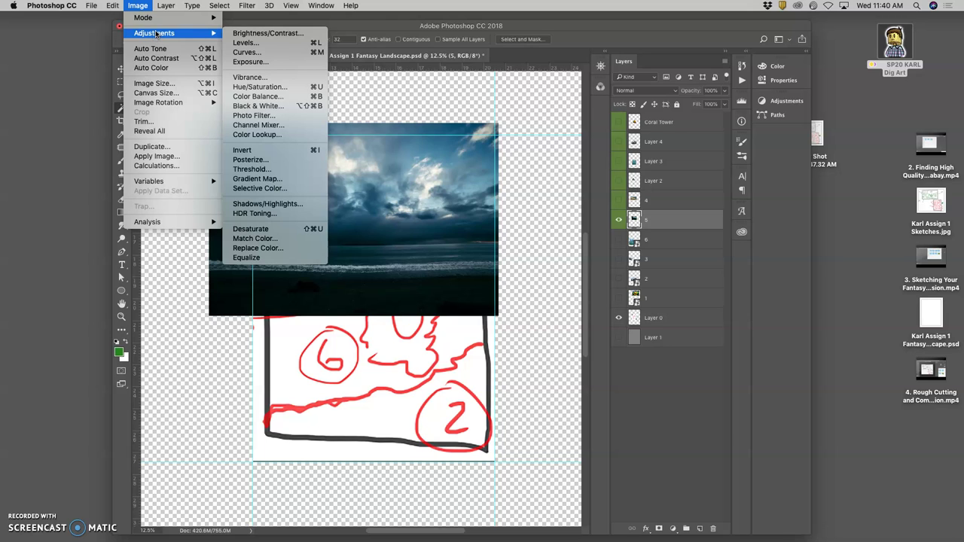
left_click(166, 6)
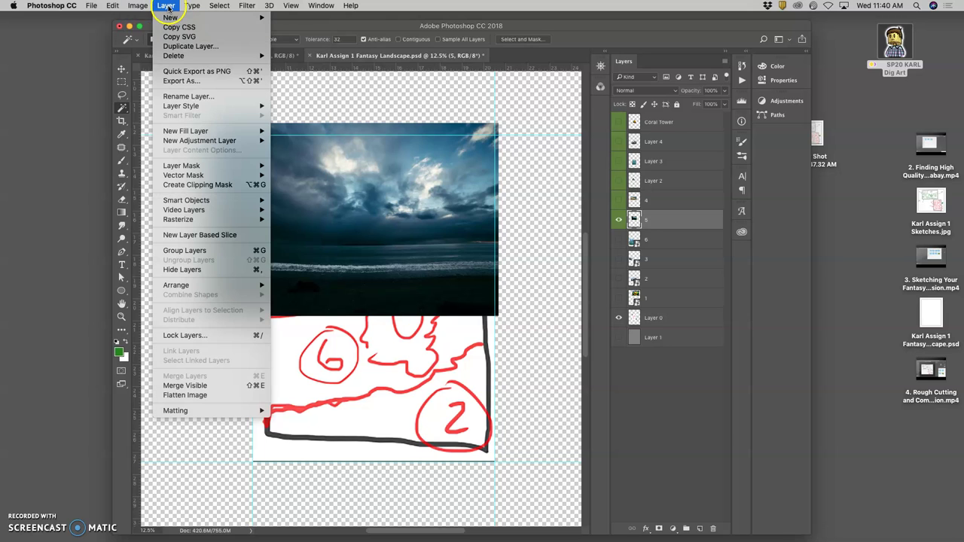
mouse_move(193, 141)
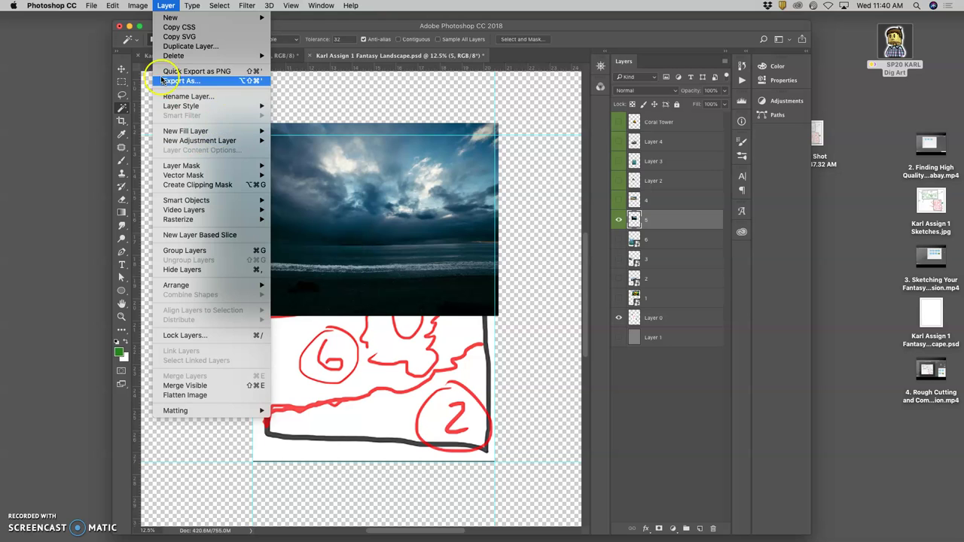
left_click(138, 8)
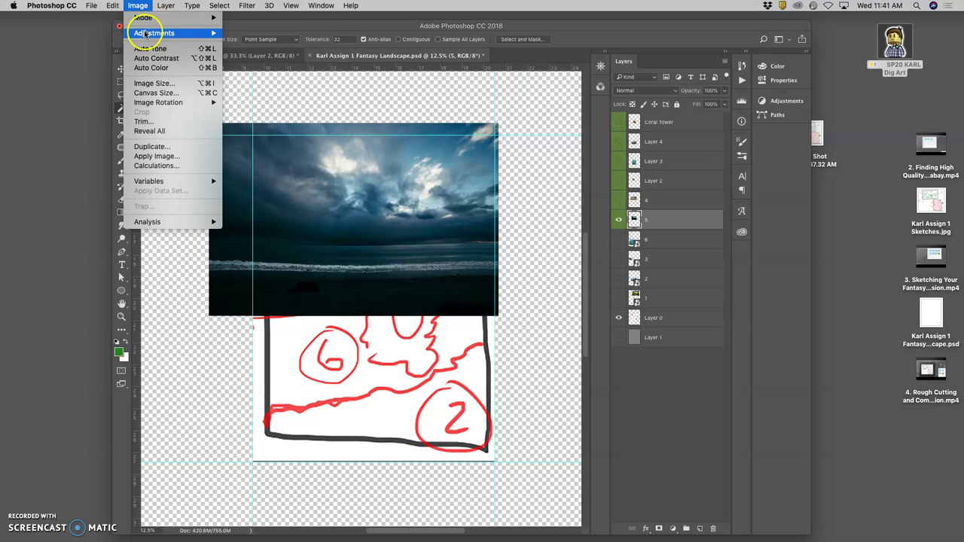
mouse_move(147, 34)
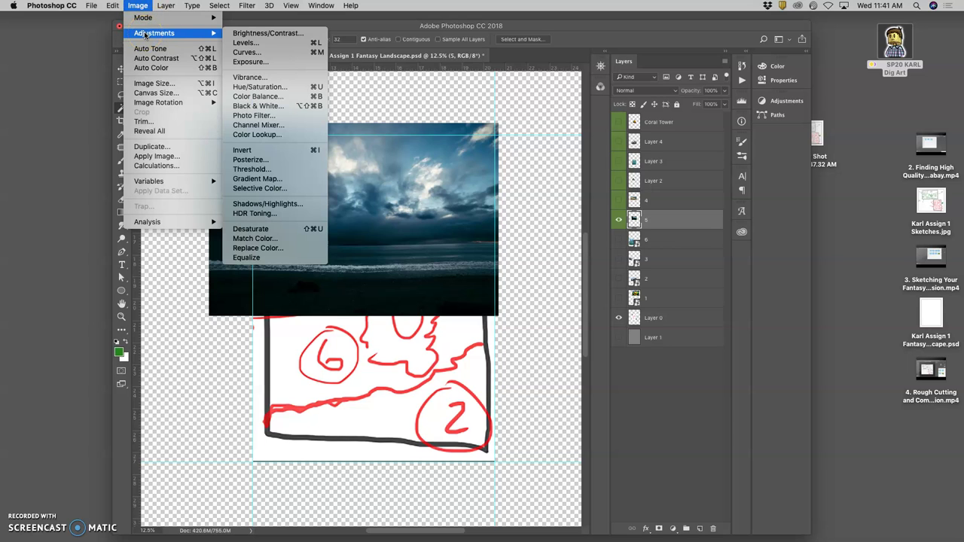
left_click(147, 34)
left_click_drag(226, 35, 252, 64)
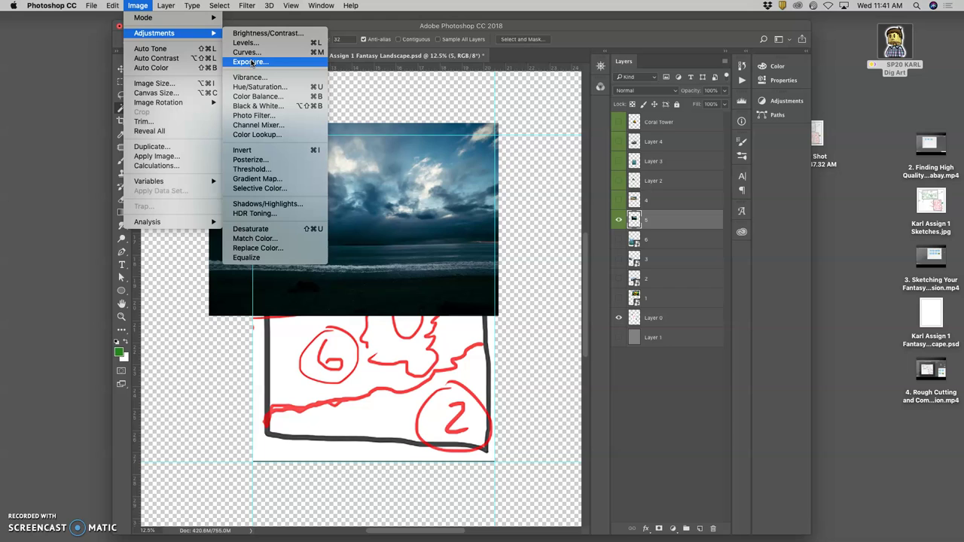
left_click_drag(252, 62, 248, 46)
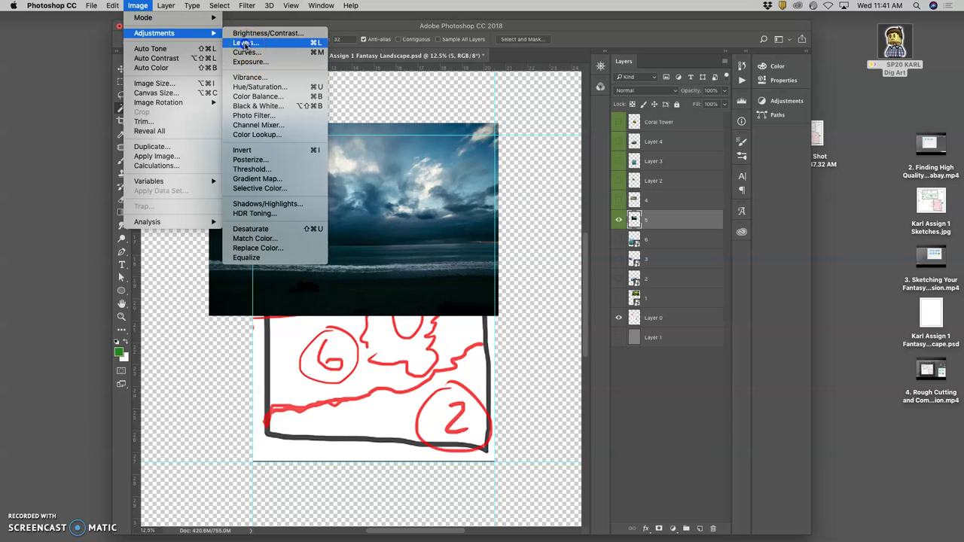
left_click_drag(245, 46, 245, 45)
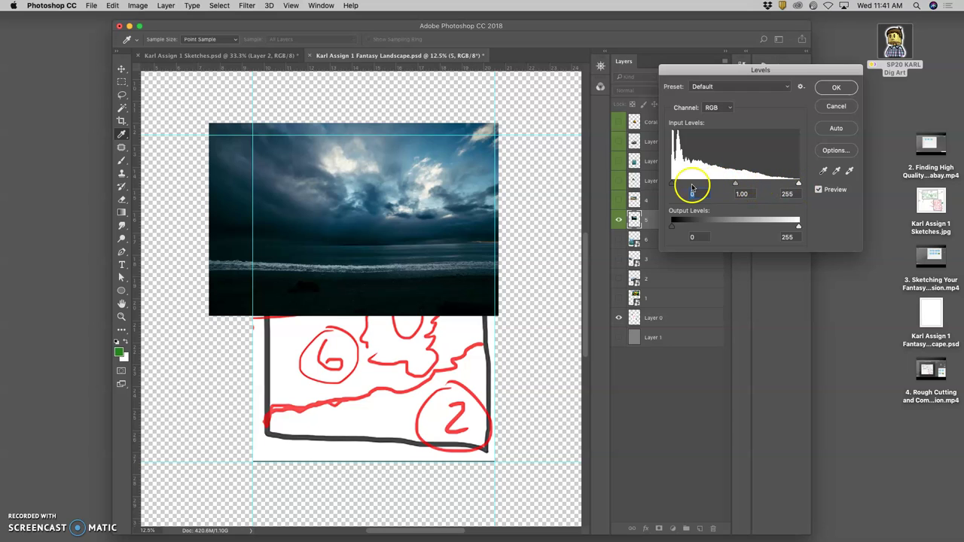
- Trial the white and black input points, then raise the midtone gamma to about 1.51
left_click(799, 184)
left_click_drag(794, 184, 724, 180)
left_click(744, 185)
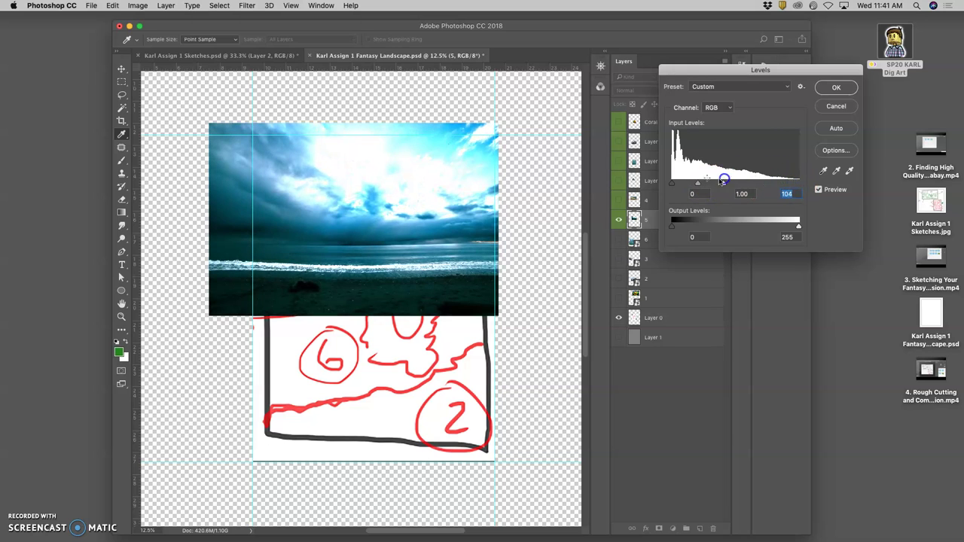
mouse_move(385, 180)
left_mouse_down()
mouse_move(366, 161)
mouse_move(402, 171)
left_mouse_up()
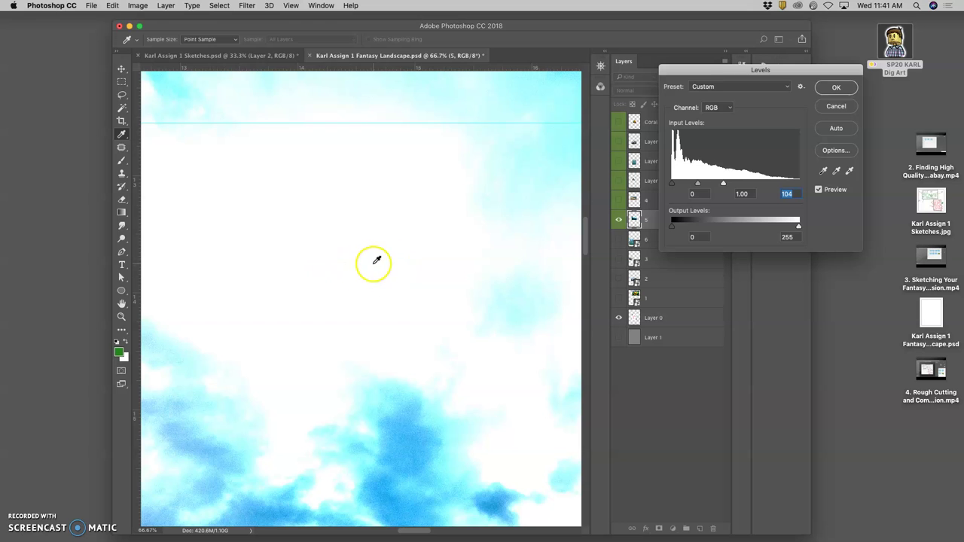
left_click_drag(722, 184, 798, 185)
left_click_drag(673, 187, 721, 185)
left_click(534, 232)
scroll(534, 232, "up", 5)
scroll(437, 303, "down", 5)
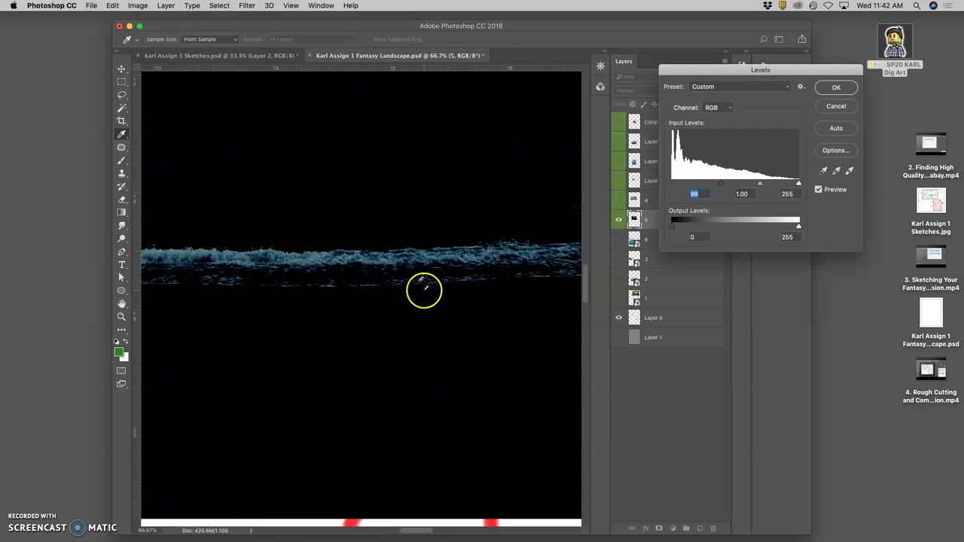
scroll(404, 176, "down", 3)
scroll(412, 176, "down", 2)
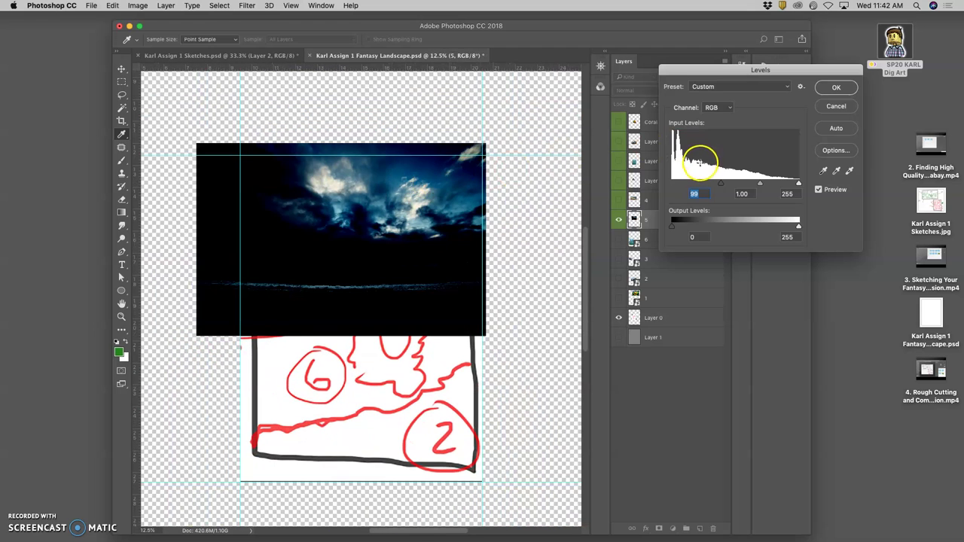
left_click_drag(721, 183, 717, 186)
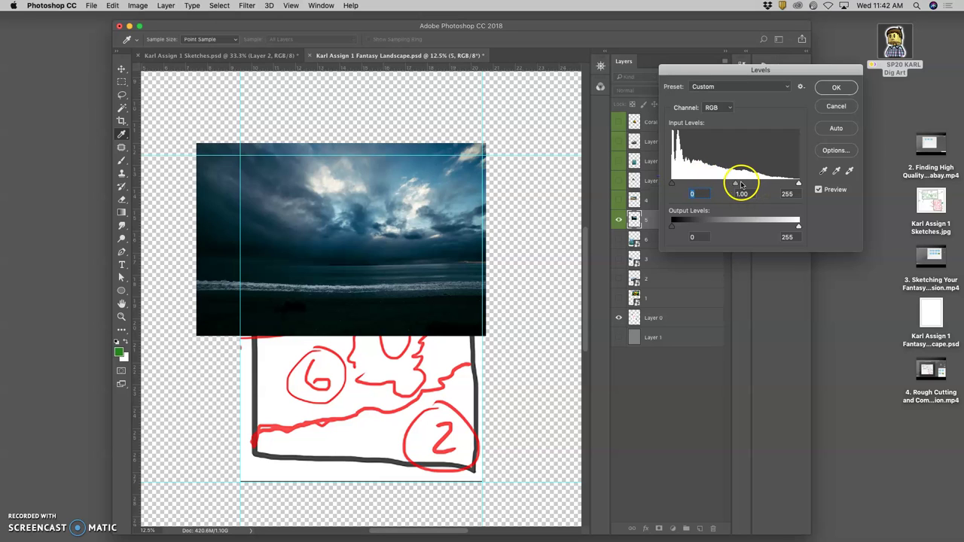
mouse_move(742, 184)
left_mouse_down()
mouse_move(699, 185)
mouse_move(742, 184)
mouse_move(710, 184)
mouse_move(739, 185)
mouse_move(724, 184)
left_mouse_up()
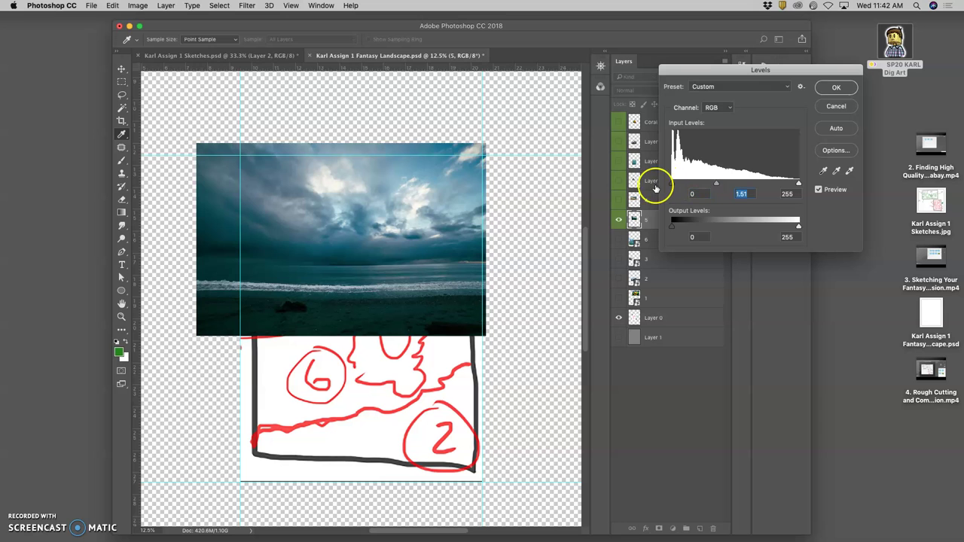
- Lower the output white level to about 239 and apply the Levels adjustment
scroll(452, 181, "up", 6)
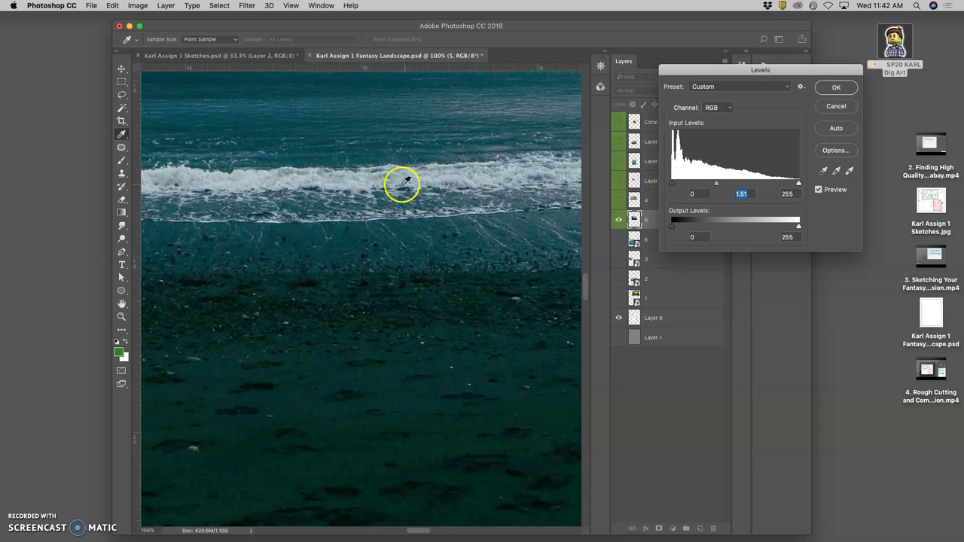
scroll(397, 180, "up", 10)
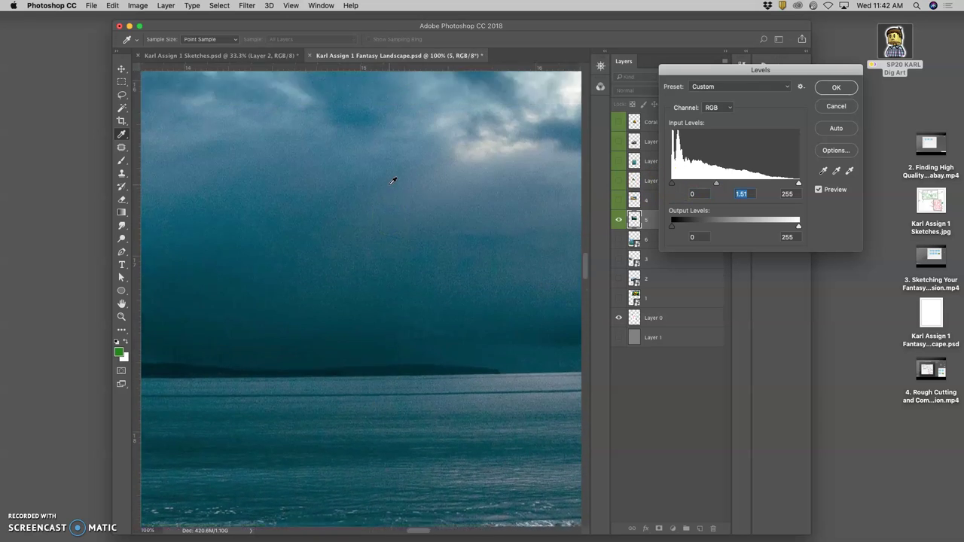
scroll(392, 181, "up", 5)
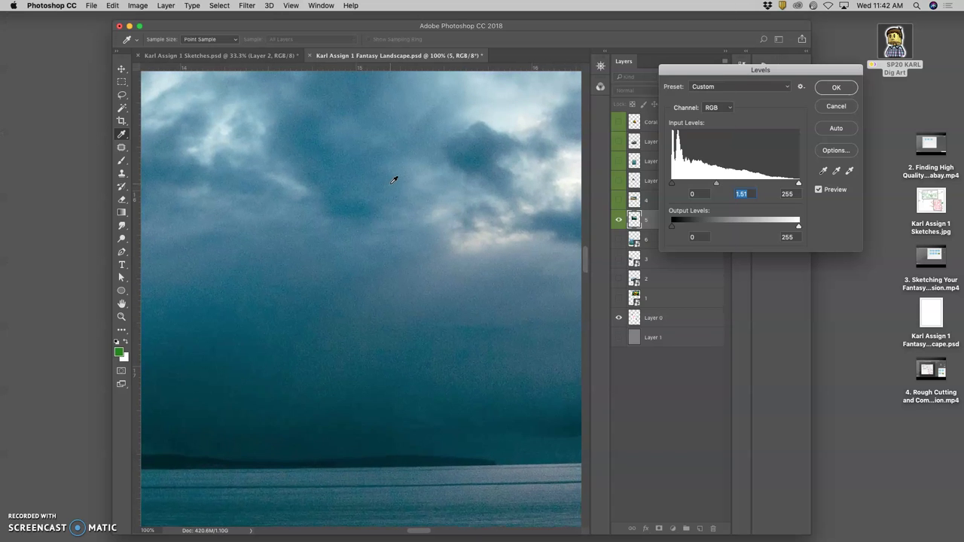
scroll(392, 181, "right", 2)
scroll(392, 181, "down", 6)
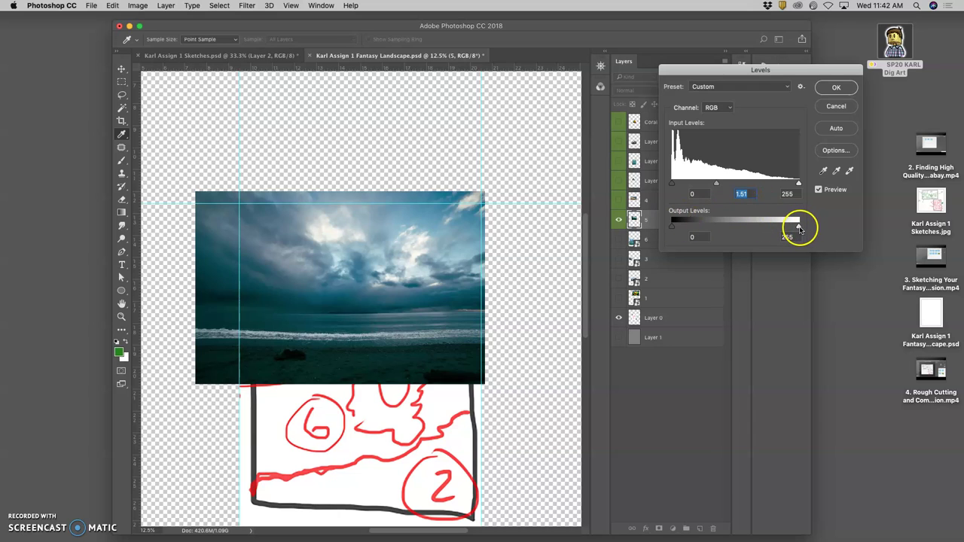
left_click_drag(798, 225, 780, 227)
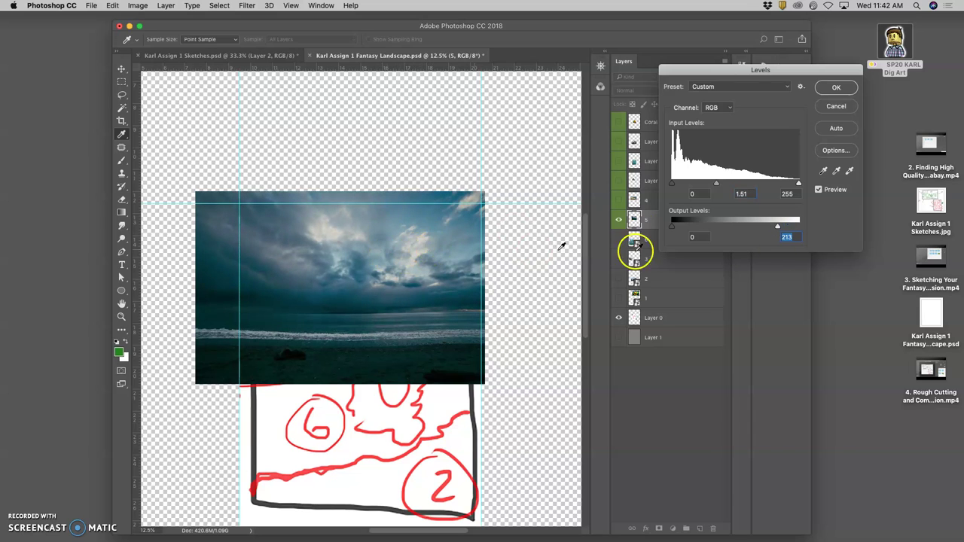
mouse_move(778, 226)
left_mouse_down()
mouse_move(786, 235)
mouse_move(803, 226)
mouse_move(791, 227)
left_mouse_up()
mouse_move(671, 226)
left_mouse_down()
mouse_move(694, 227)
mouse_move(672, 226)
left_mouse_up()
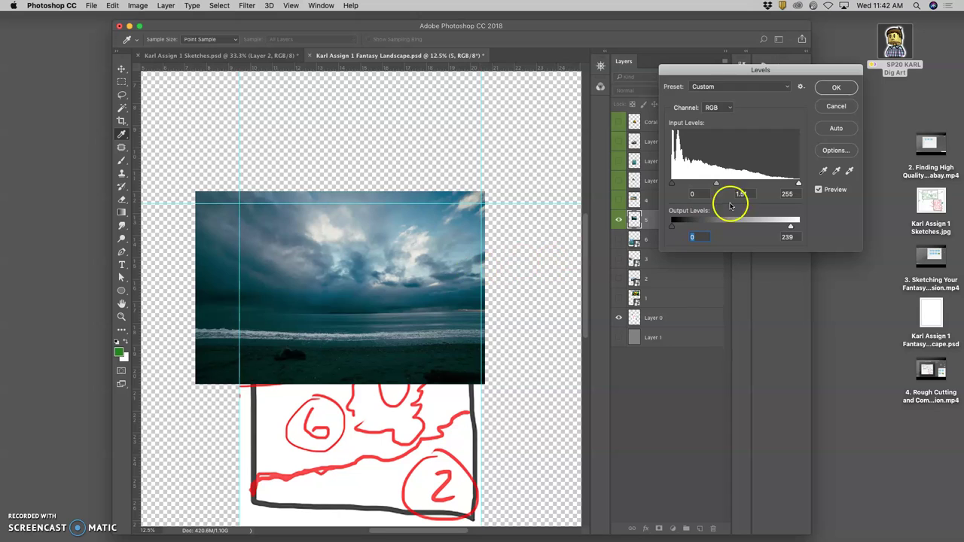
left_click(834, 87)
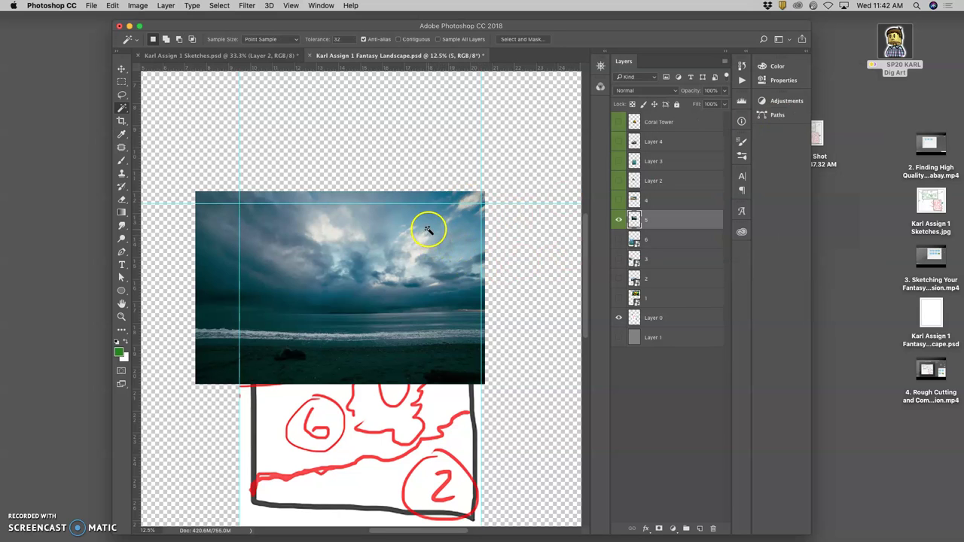
- Open the Color Balance dialog for the stormy seascape layer
scroll(429, 226, "down", 2)
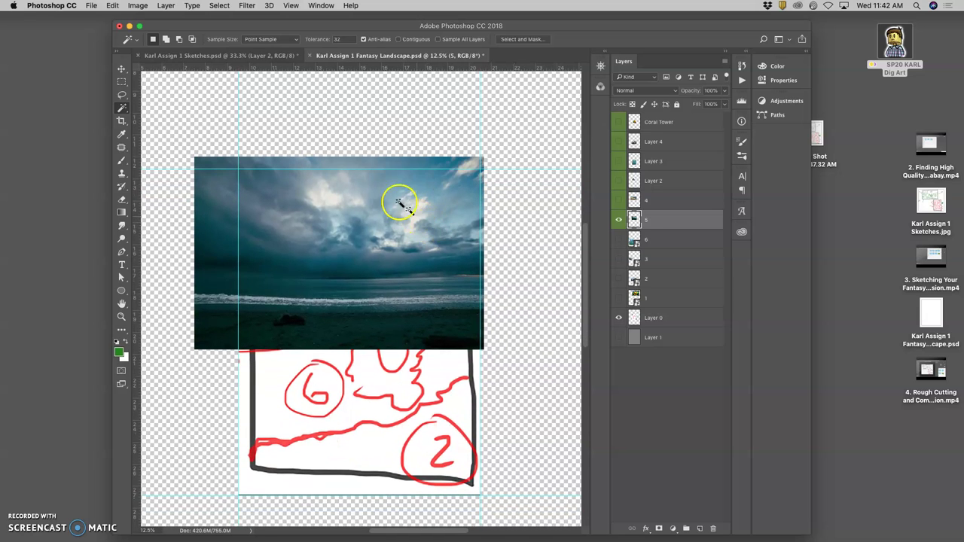
left_click(137, 6)
mouse_move(158, 33)
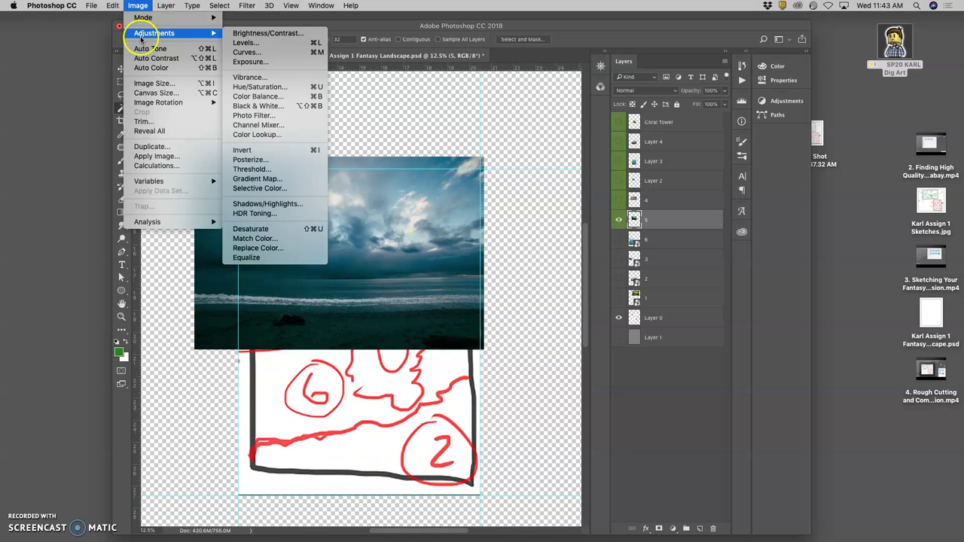
left_click(256, 108)
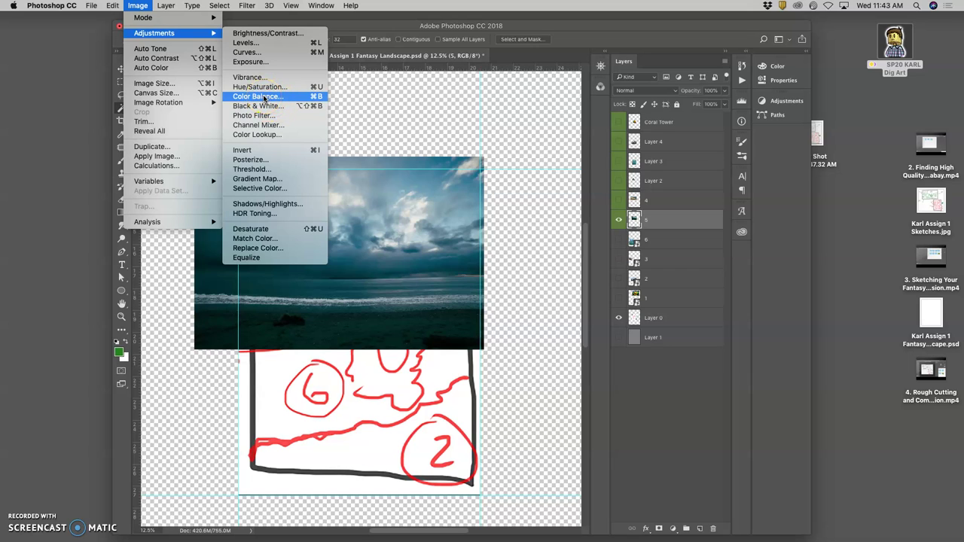
left_click(264, 96)
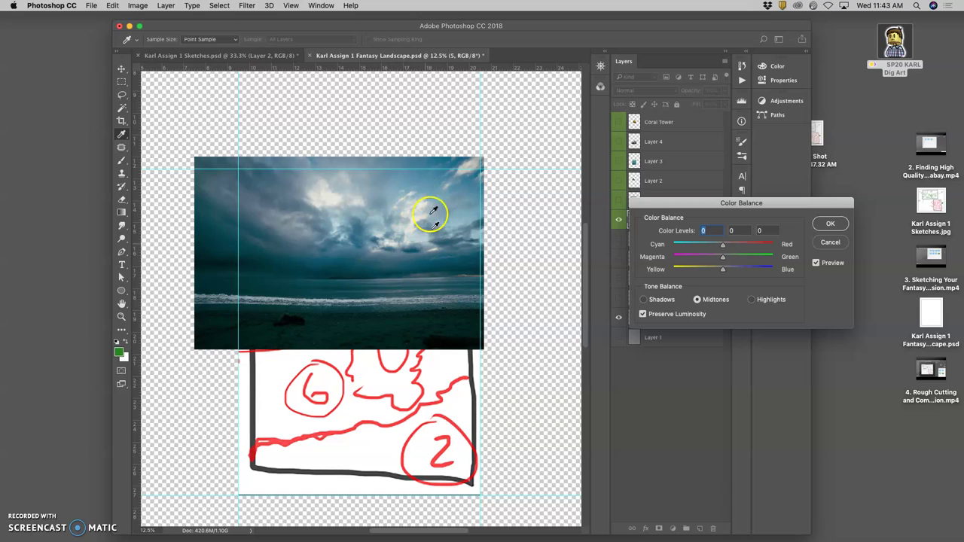
- Tint the midtones, set highlights to +31/-9/-12 and shadows to -13/0/+15
left_click_drag(723, 245, 726, 246)
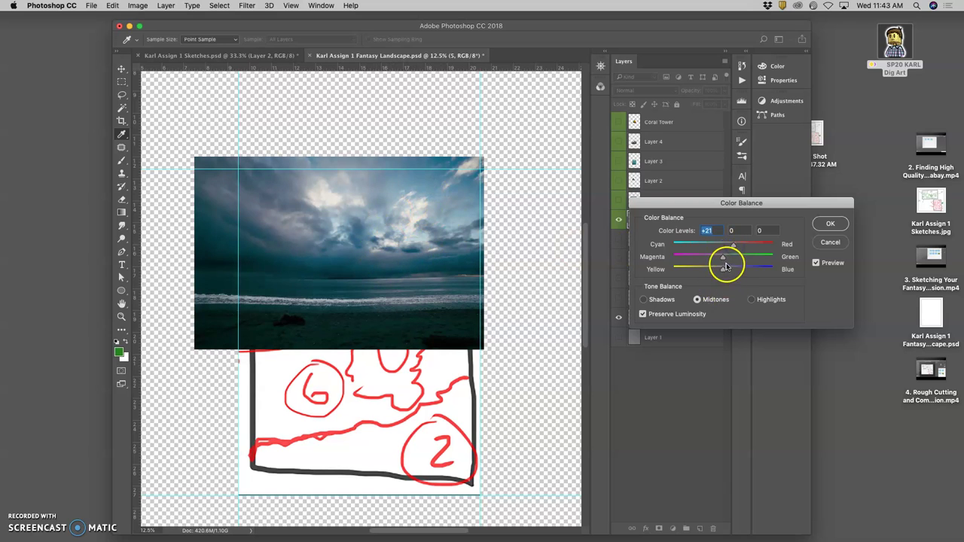
mouse_move(723, 259)
left_mouse_down()
mouse_move(732, 259)
mouse_move(713, 271)
left_mouse_up()
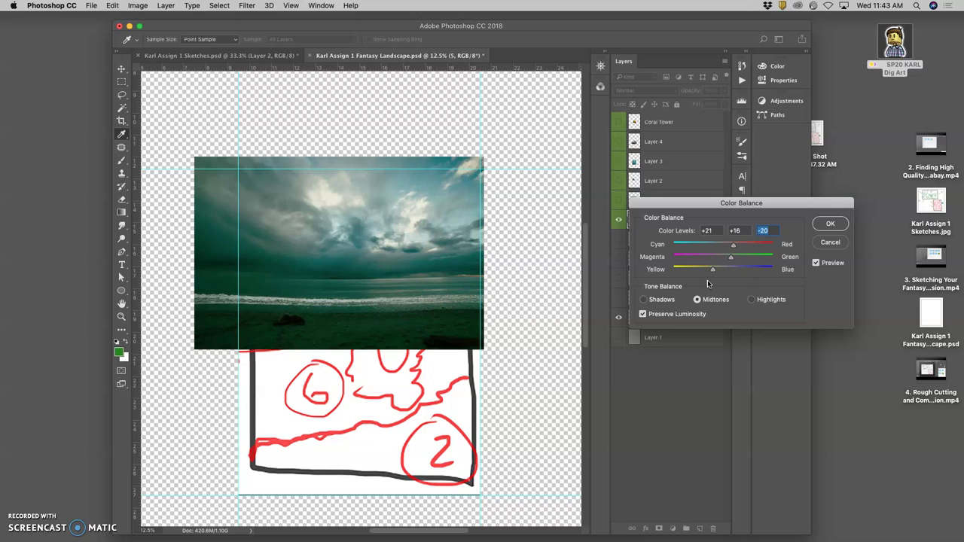
left_click(750, 299)
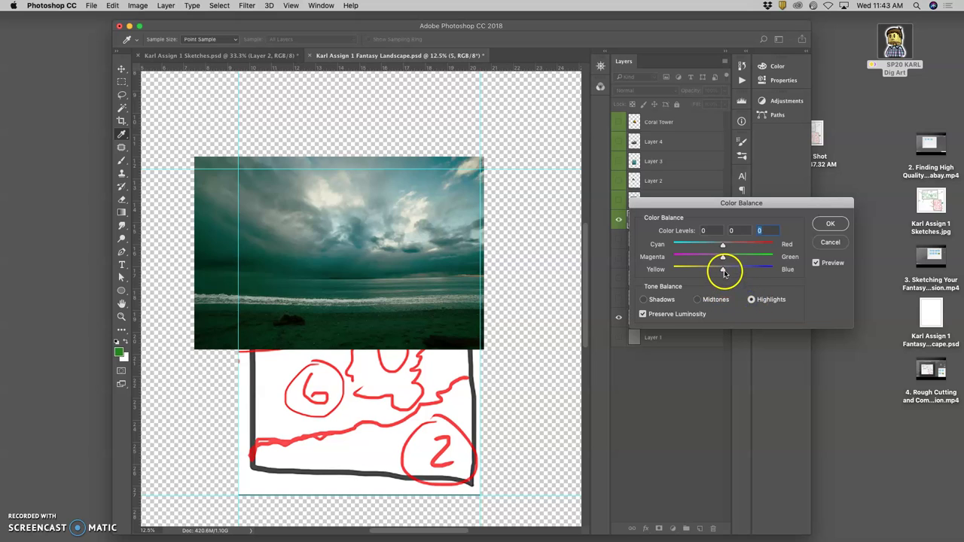
left_click_drag(724, 273, 717, 270)
mouse_move(722, 245)
left_mouse_down()
mouse_move(738, 247)
mouse_move(716, 258)
mouse_move(727, 259)
left_mouse_up()
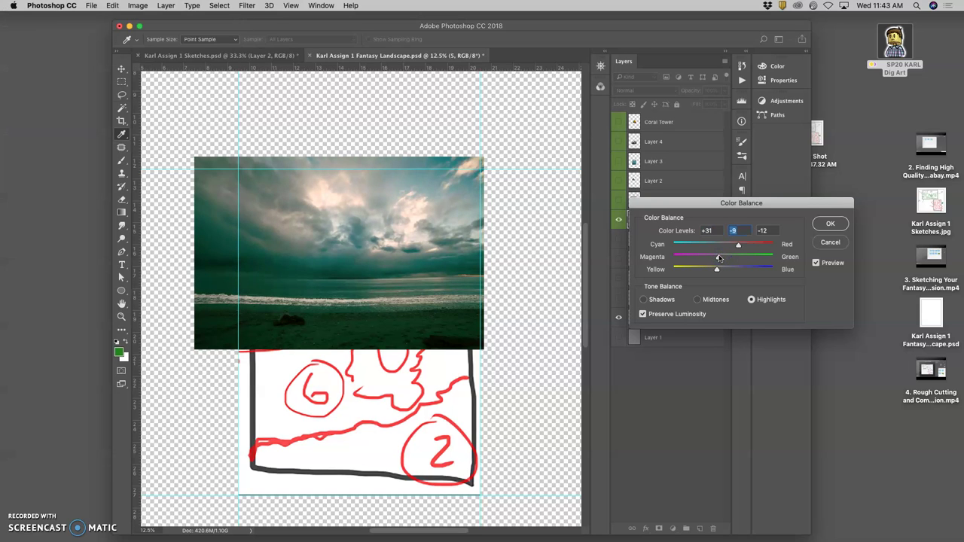
left_click(829, 223)
left_click_drag(828, 224, 739, 268)
left_click_drag(739, 268, 742, 305)
left_click(644, 299)
mouse_move(738, 271)
left_mouse_down()
mouse_move(724, 271)
mouse_move(732, 272)
left_mouse_up()
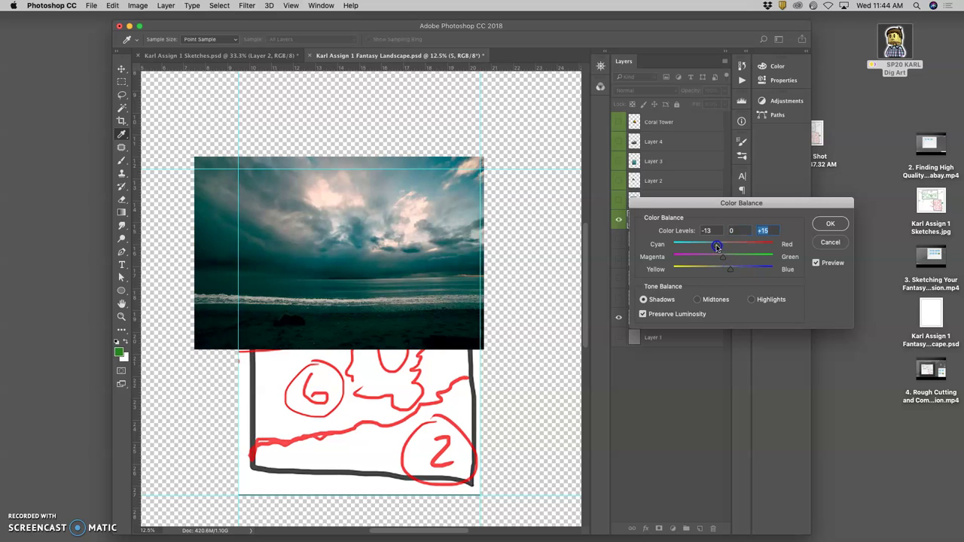
- Apply the colour balance, zoom in, and toggle undo to compare before and after
left_click(830, 224)
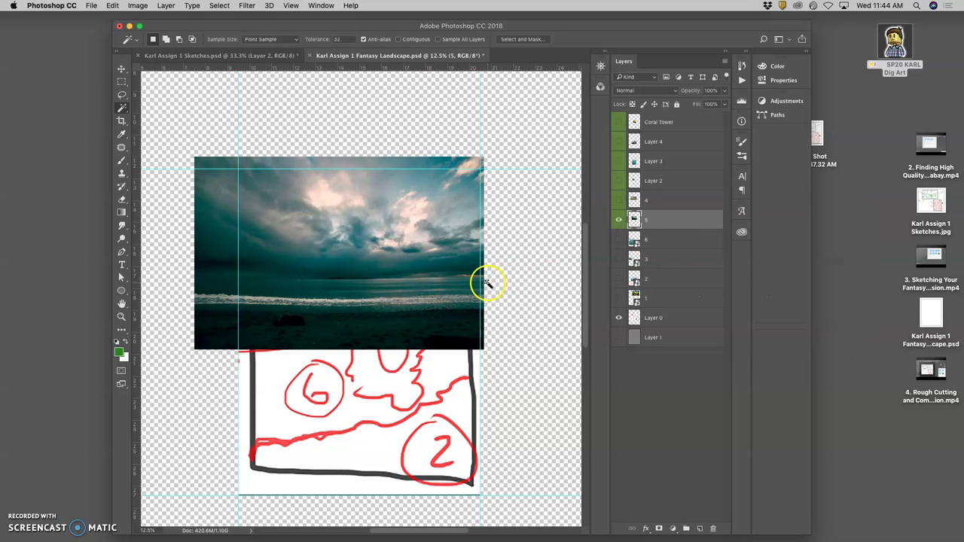
key("super+equal")
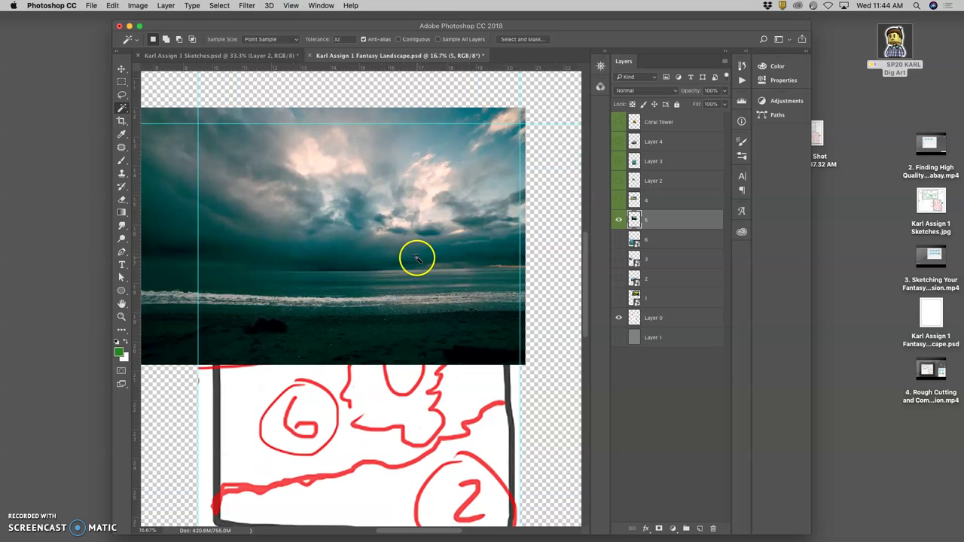
scroll(418, 260, "left", 1)
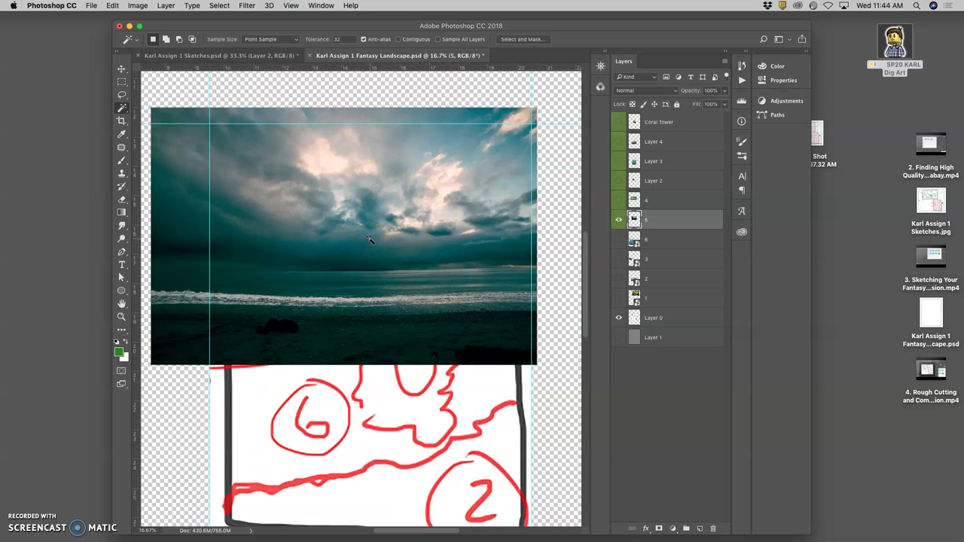
key("super+z")
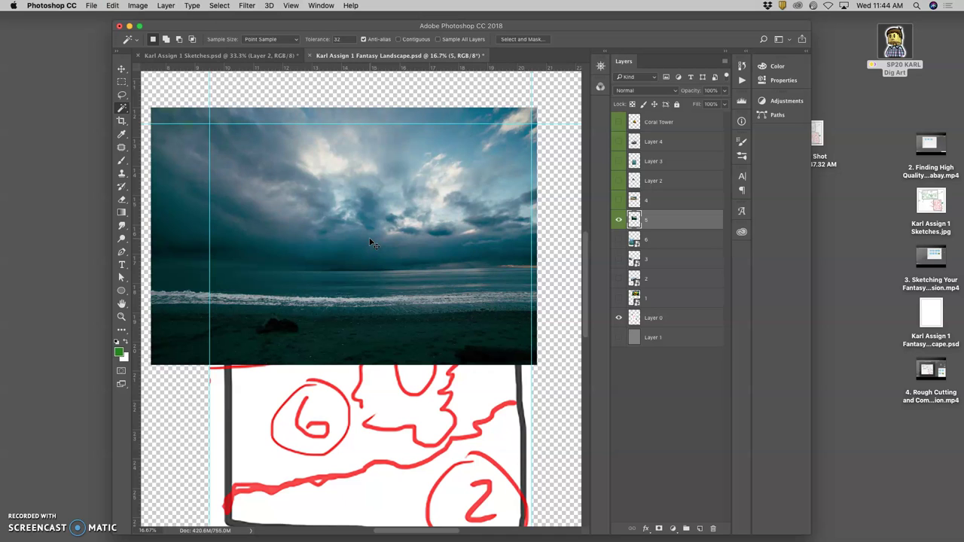
key("super+z")
key("super+z")
key("super+z")
key("super+z")
key("super+z")
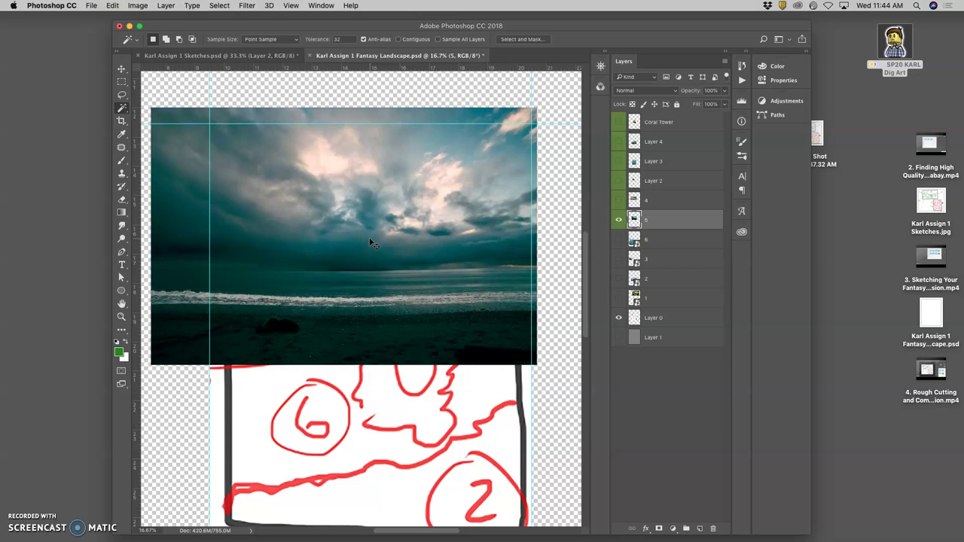
key("super+z")
key("super+z")
- Show and select layer 4, then set its opacity to 100%
left_click(620, 201)
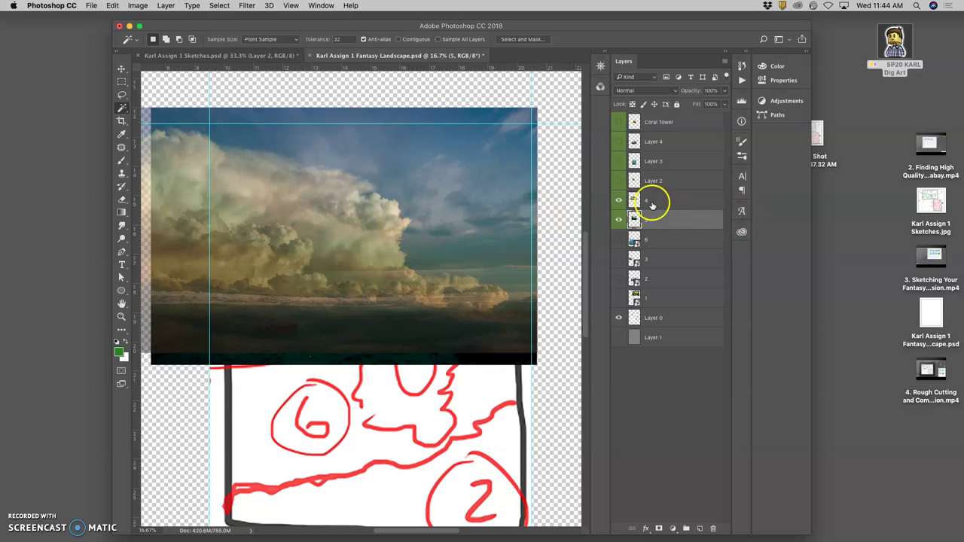
left_click(655, 201)
left_click(723, 92)
left_click_drag(708, 103, 723, 103)
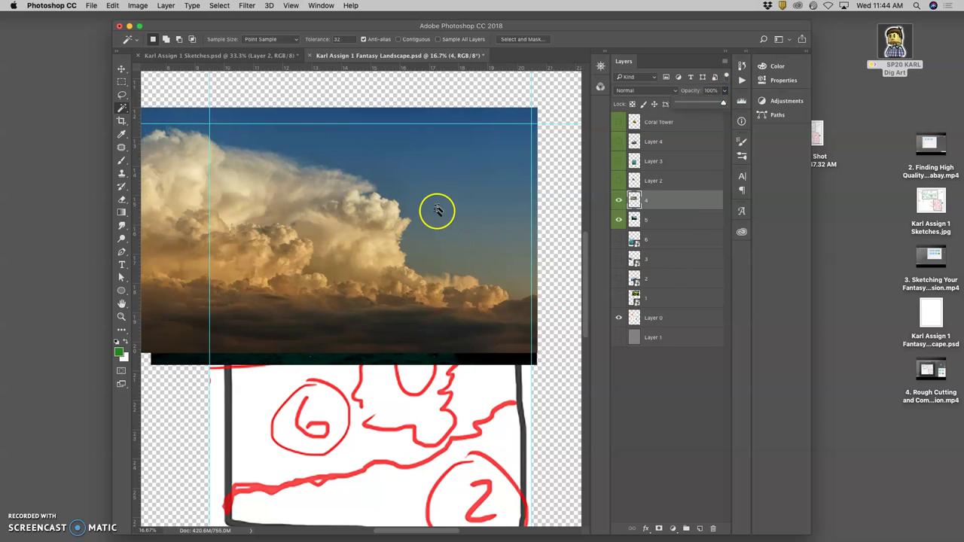
mouse_move(723, 104)
left_mouse_down()
mouse_move(705, 105)
mouse_move(723, 103)
left_mouse_up()
key("super+minus")
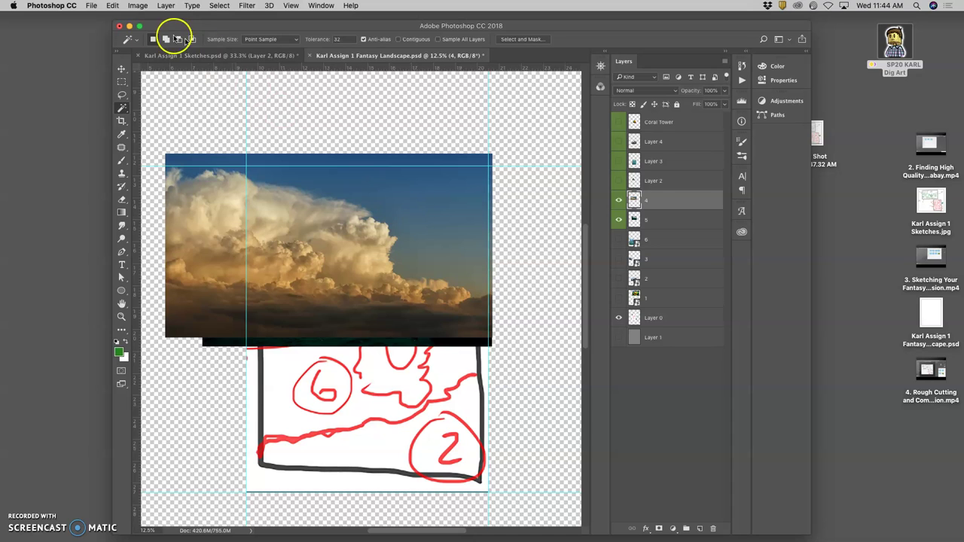
- Apply Levels to the cloud layer with midtone 1.27 and output white 238
left_click(138, 6)
mouse_move(153, 32)
left_click(259, 44)
left_click_drag(736, 185, 722, 183)
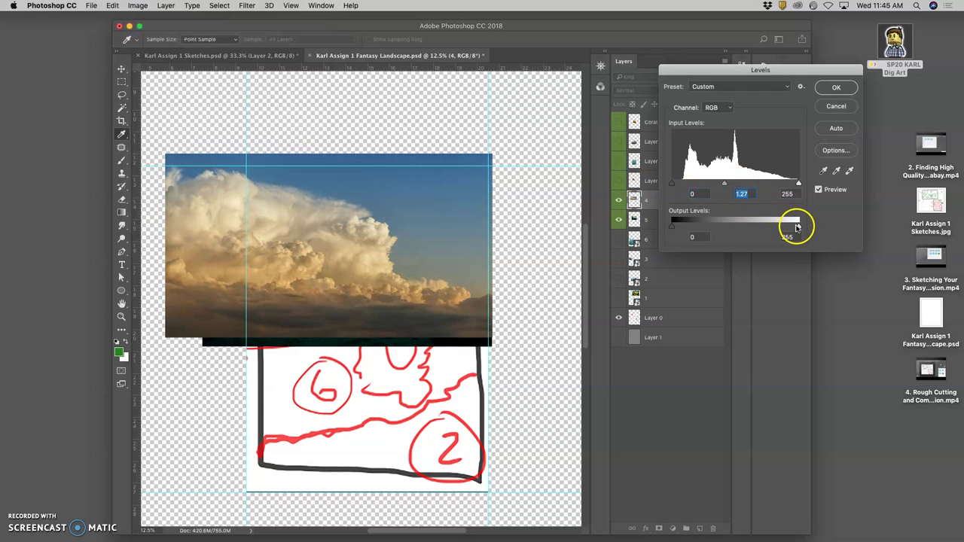
left_click_drag(798, 225, 789, 225)
left_click(835, 89)
- Apply Color Balance to the clouds, pushing midtones toward blue, highlights at -7, +3, -10
left_click(139, 6)
mouse_move(154, 33)
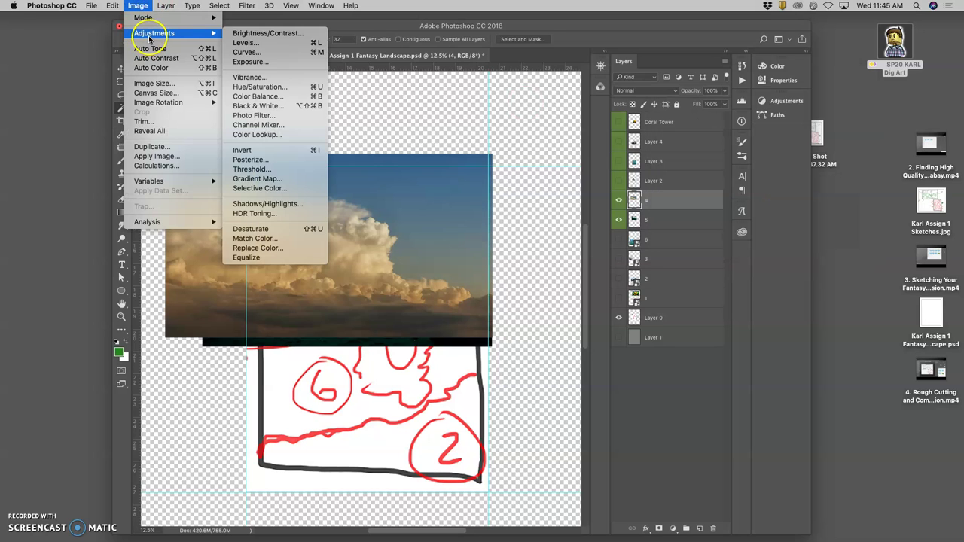
left_click(272, 97)
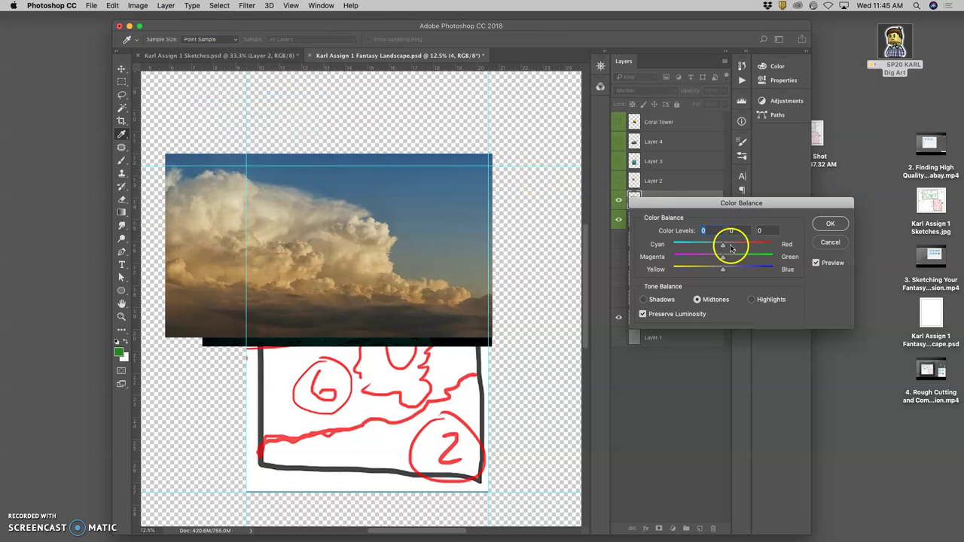
mouse_move(722, 270)
left_mouse_down()
mouse_move(733, 271)
mouse_move(728, 247)
mouse_move(720, 259)
mouse_move(734, 270)
mouse_move(716, 247)
mouse_move(717, 271)
left_mouse_up()
left_click(643, 300)
left_click(751, 300)
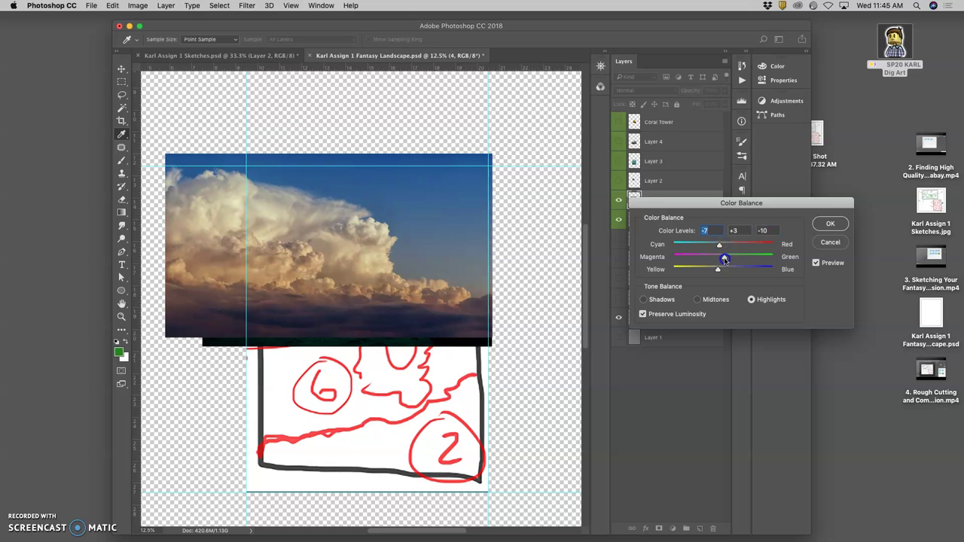
left_click(829, 223)
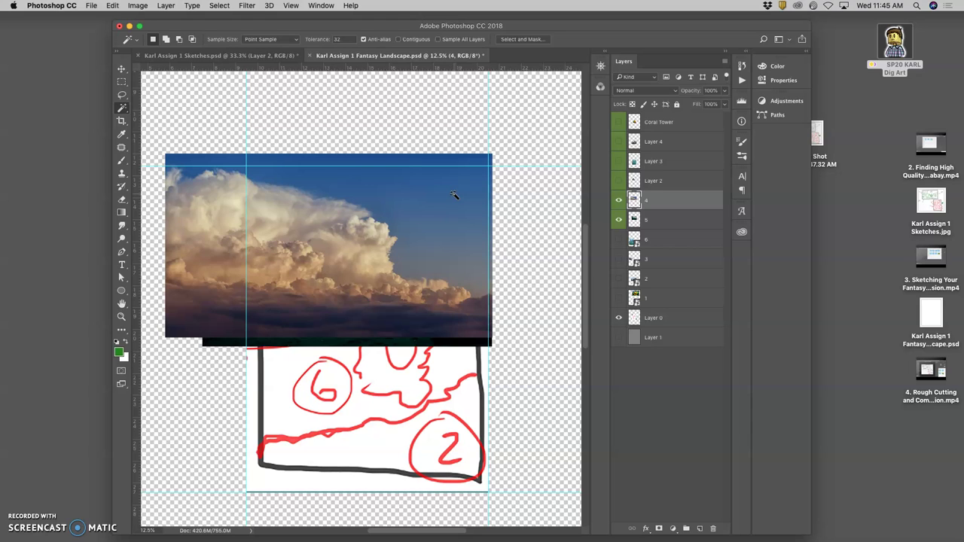
- Select the basic Eraser tool with the Hard Round Pressure Size brush
left_click(122, 201)
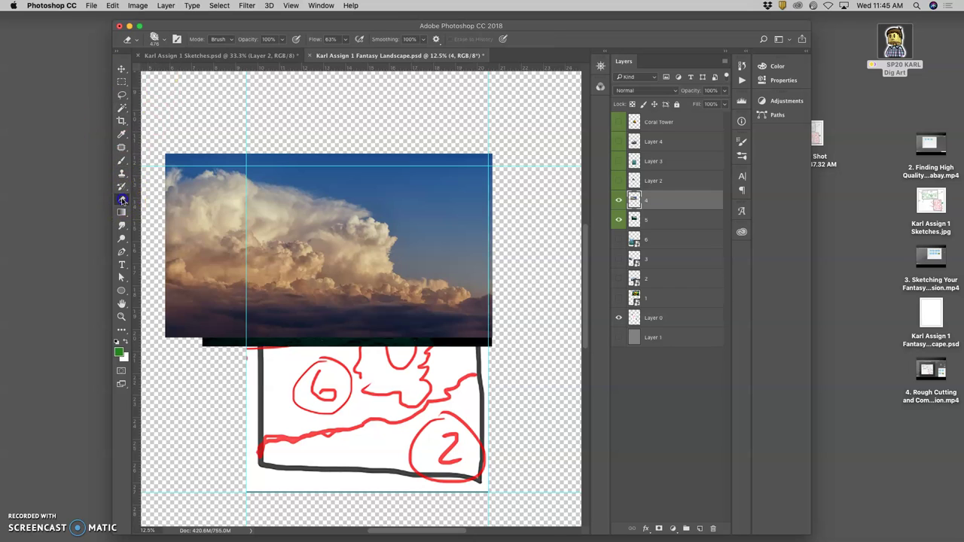
right_click(122, 199)
left_click(154, 198)
left_click(163, 41)
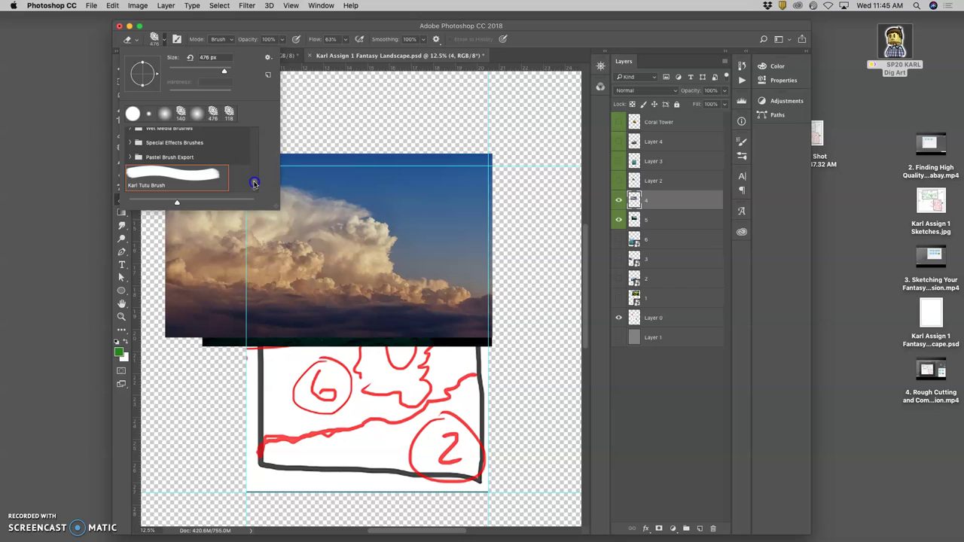
mouse_move(254, 183)
left_mouse_down()
mouse_move(243, 119)
mouse_move(245, 142)
left_mouse_up()
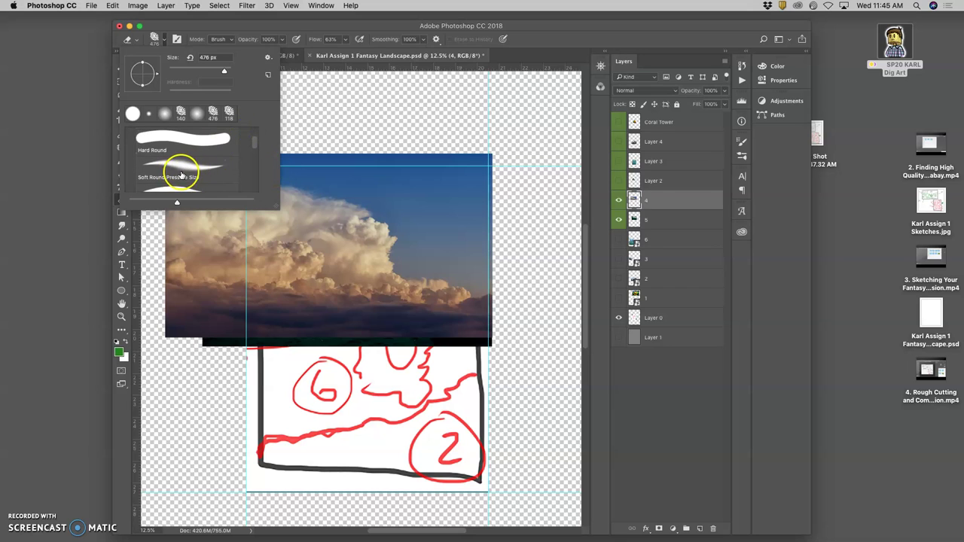
mouse_move(254, 145)
left_mouse_down()
mouse_move(253, 125)
mouse_move(255, 150)
left_mouse_up()
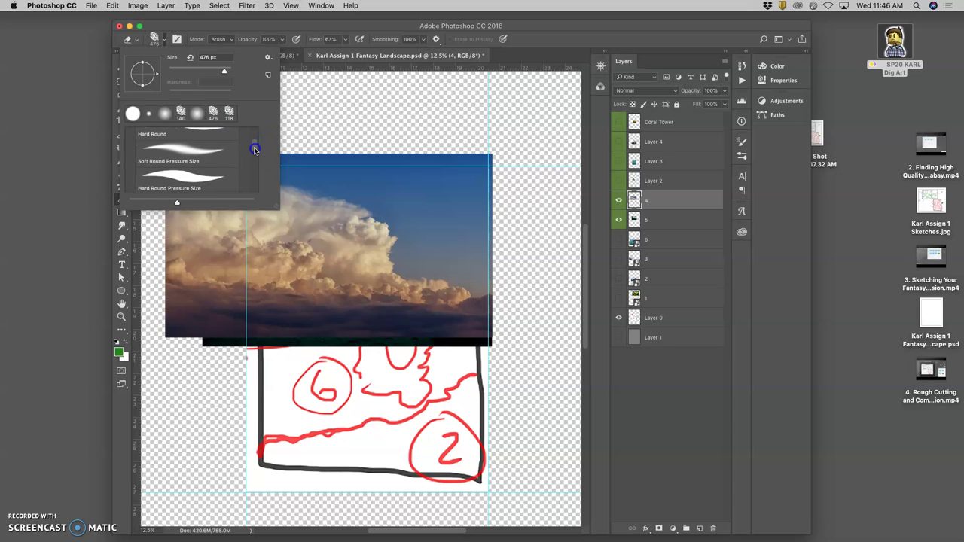
left_click(183, 179)
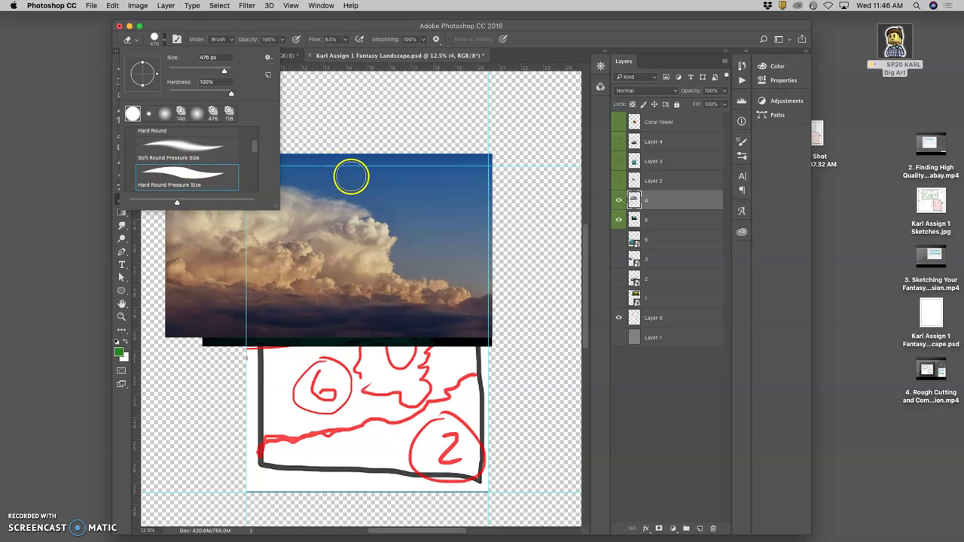
left_click(420, 193)
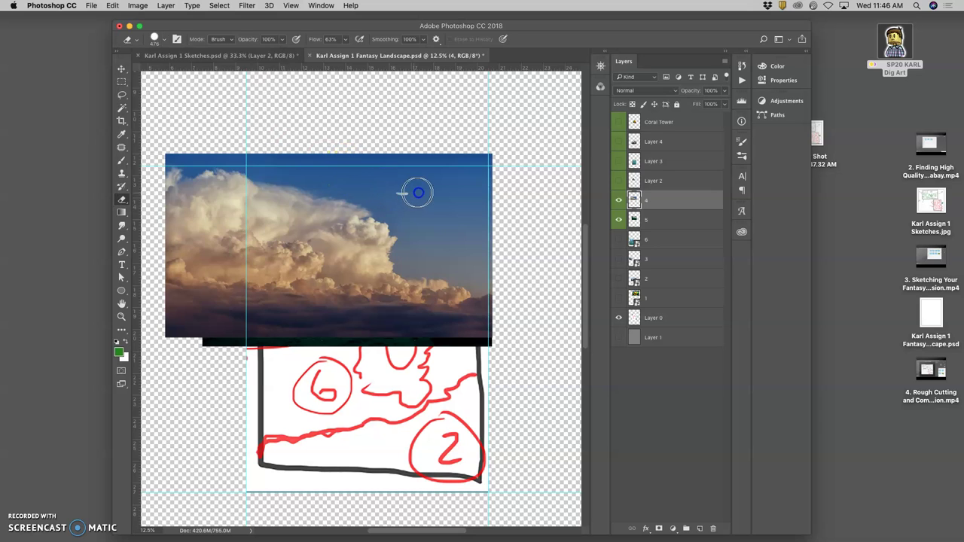
- Test-erase the sky and undo it, then lower brush hardness to about 0% and erase again
mouse_move(469, 271)
left_mouse_down()
mouse_move(428, 294)
mouse_move(347, 201)
left_mouse_up()
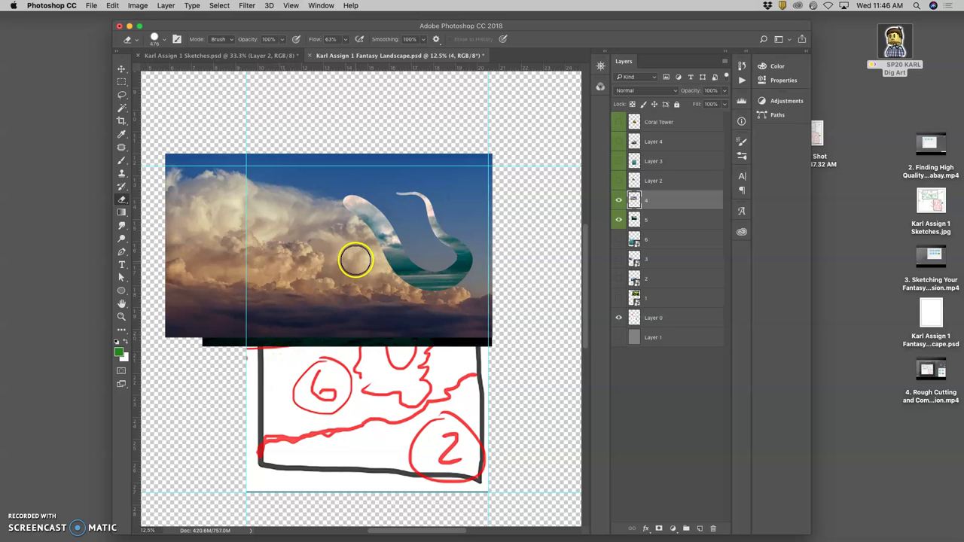
key("super+equal")
key("super+equal")
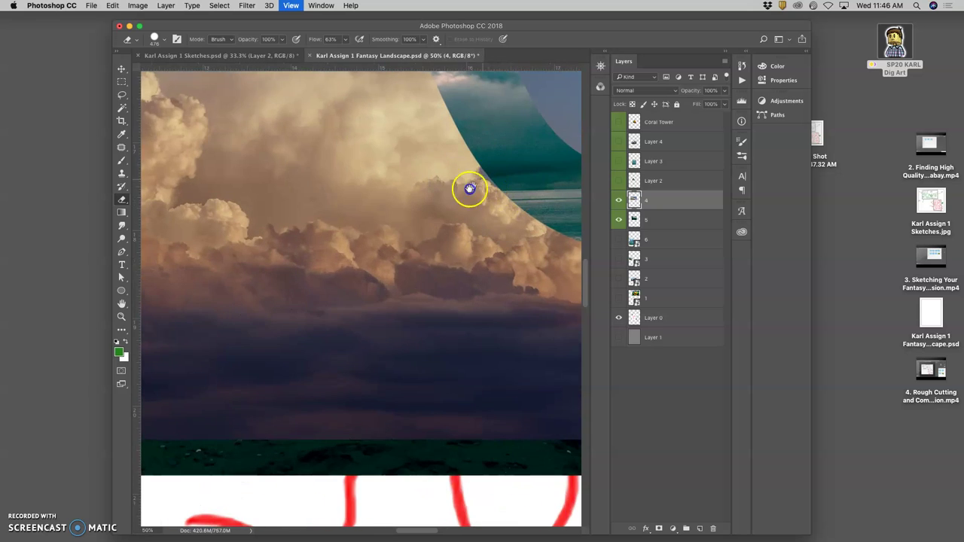
scroll(440, 213, "up", 5)
key("super+z")
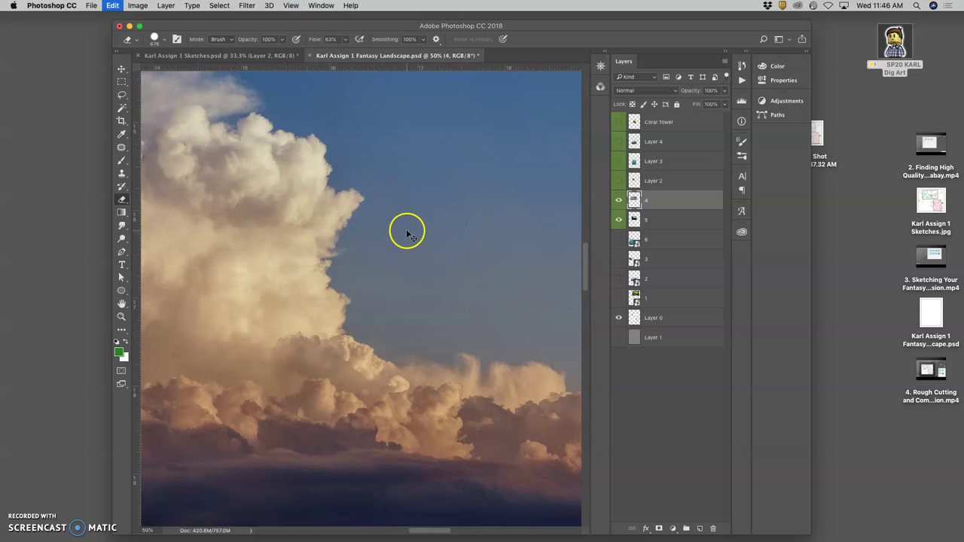
left_click(155, 39)
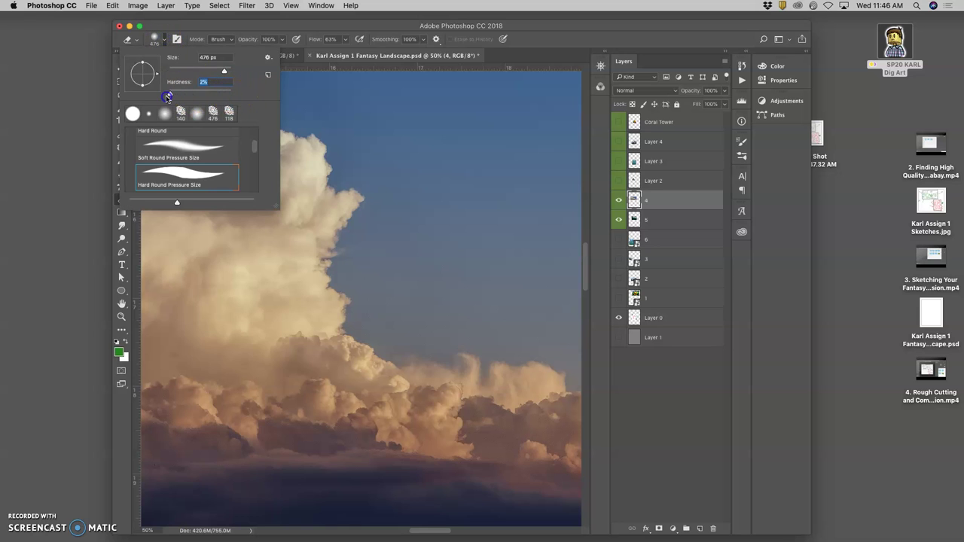
left_click(407, 123)
mouse_move(411, 124)
left_mouse_down()
mouse_move(464, 158)
mouse_move(459, 199)
mouse_move(527, 265)
mouse_move(536, 308)
mouse_move(426, 305)
left_mouse_up()
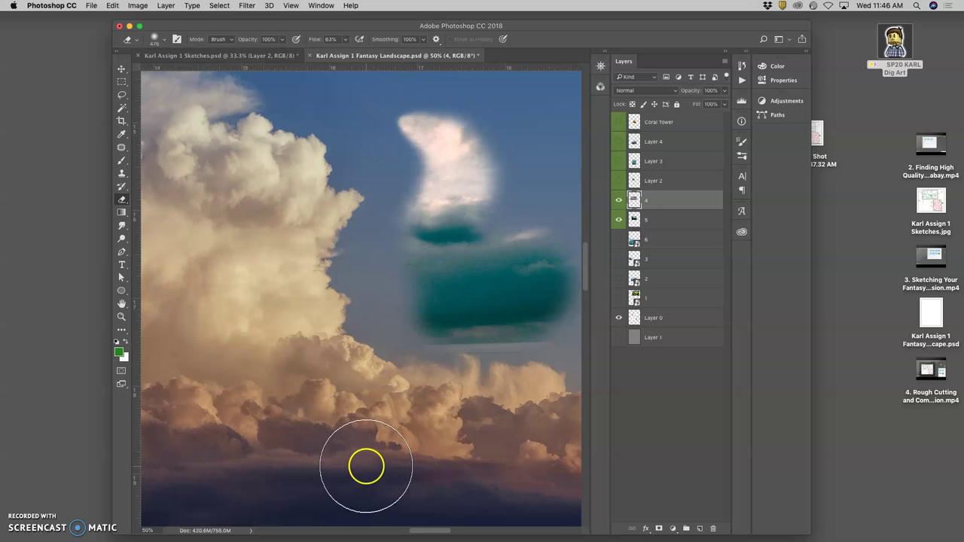
- Undo the test erasures, then soft-erase the sky layer's top, right and bottom edges
key("super+alt+z")
key("super+alt+z")
key("super+minus")
key("super+minus")
key("super+minus")
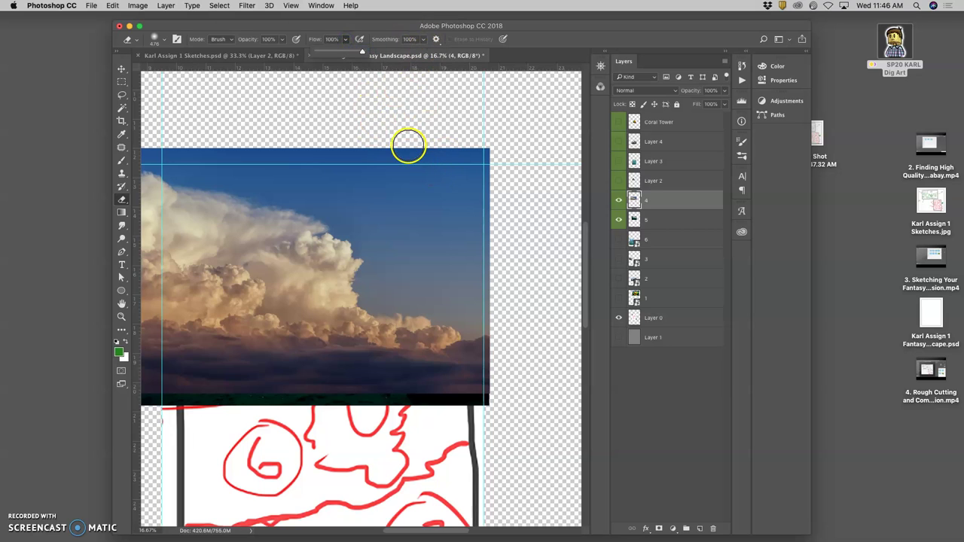
mouse_move(409, 146)
left_mouse_down()
mouse_move(485, 153)
mouse_move(515, 193)
mouse_move(491, 154)
mouse_move(473, 149)
mouse_move(500, 227)
mouse_move(470, 179)
mouse_move(362, 144)
mouse_move(311, 138)
mouse_move(144, 162)
left_mouse_up()
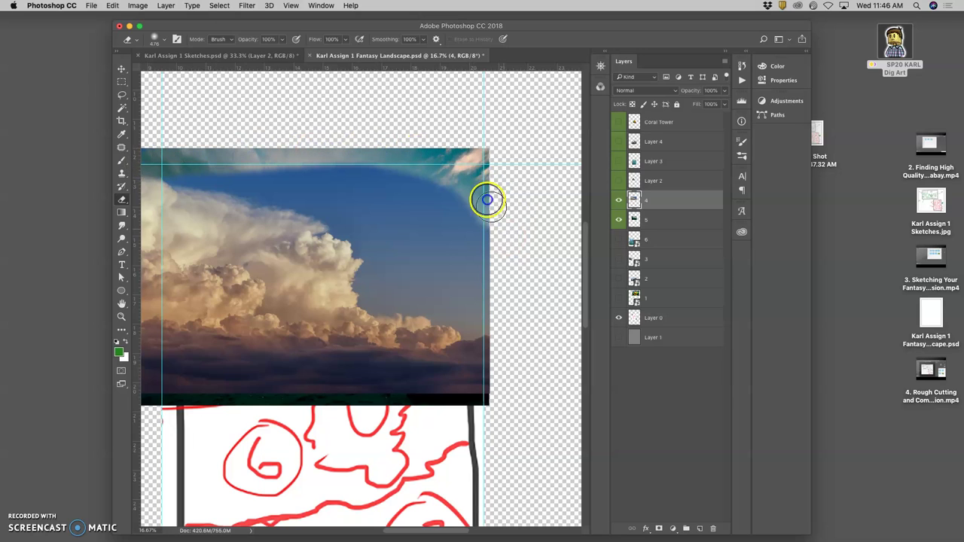
mouse_move(483, 195)
left_mouse_down()
mouse_move(497, 276)
mouse_move(491, 373)
mouse_move(465, 424)
left_mouse_up()
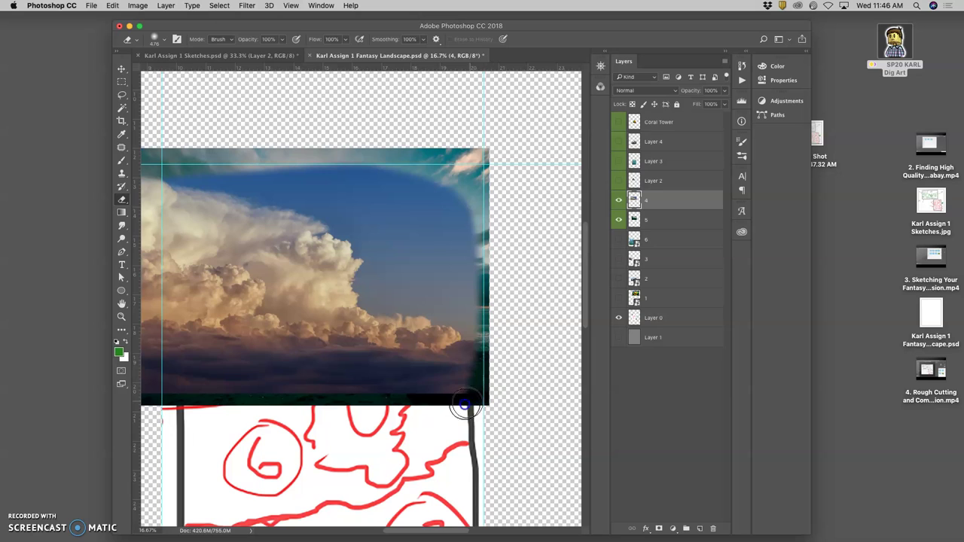
left_click_drag(364, 417, 487, 379)
left_click_drag(385, 403, 151, 397)
- Soft-erase the sky layer's top-left corner and left edge
left_click_drag(263, 383, 371, 356)
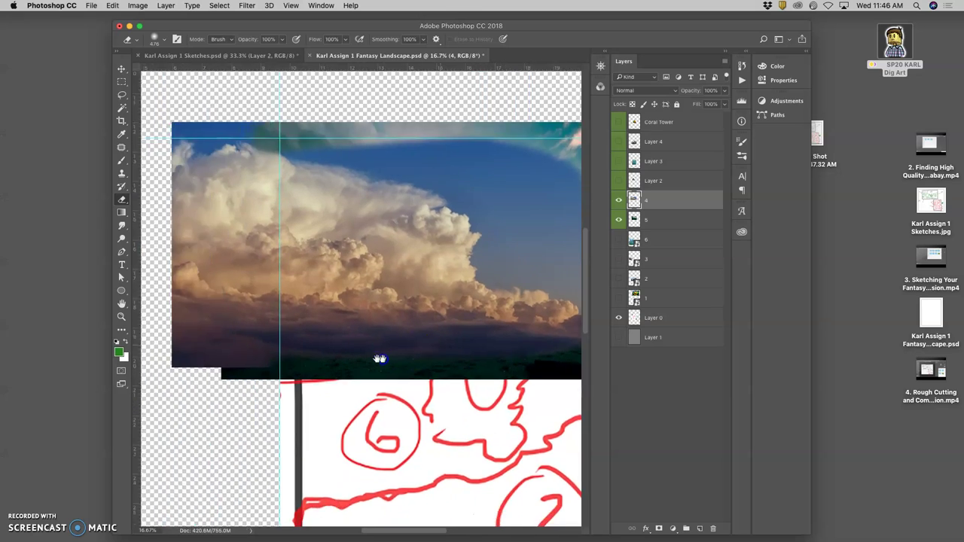
mouse_move(269, 148)
left_mouse_down()
mouse_move(258, 130)
mouse_move(168, 131)
left_mouse_up()
mouse_move(174, 174)
left_mouse_down()
mouse_move(187, 382)
mouse_move(203, 374)
mouse_move(281, 385)
left_mouse_up()
scroll(352, 354, "right", 5)
scroll(352, 354, "down", 2)
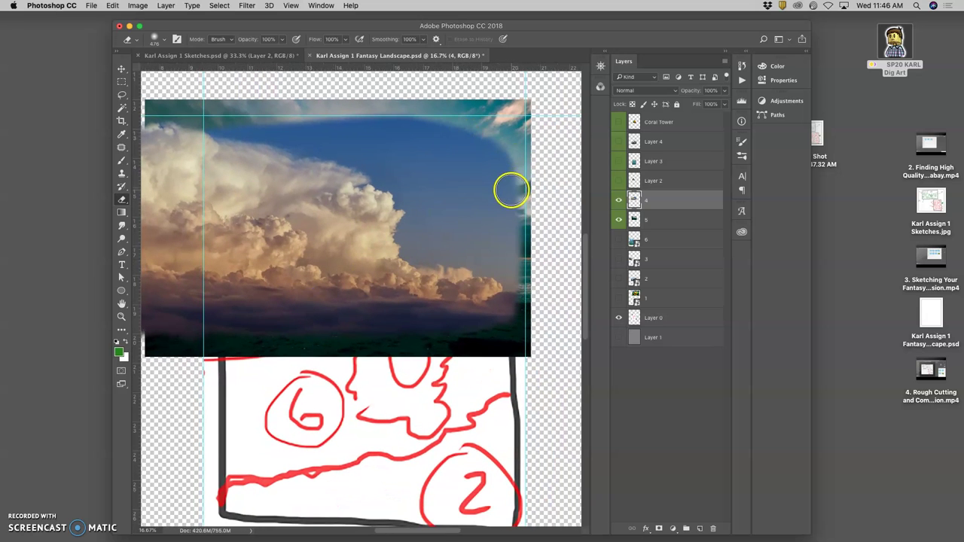
- Toggle layers 4 and 5 off and on to check the blend, then select layer 4
left_click(617, 200)
left_click(618, 200)
left_click(618, 219)
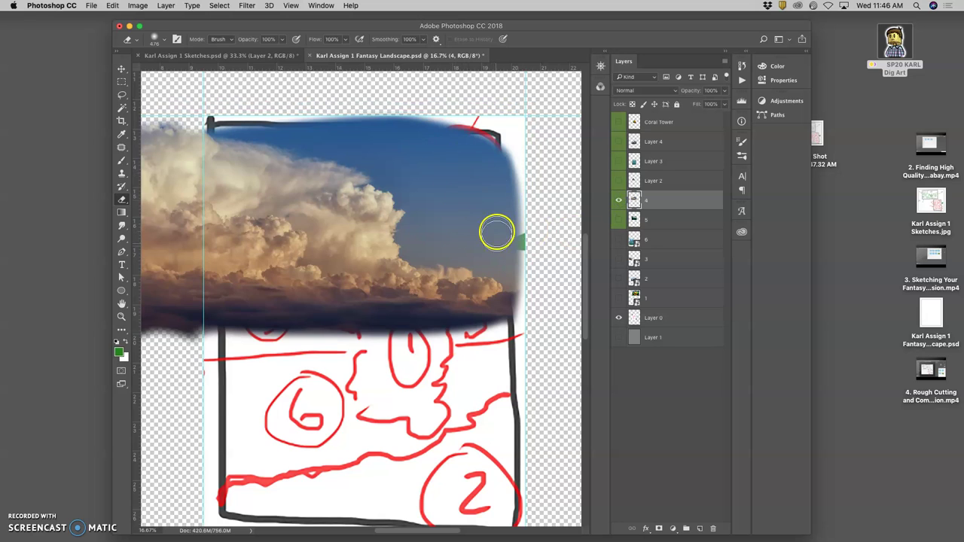
left_click(618, 220)
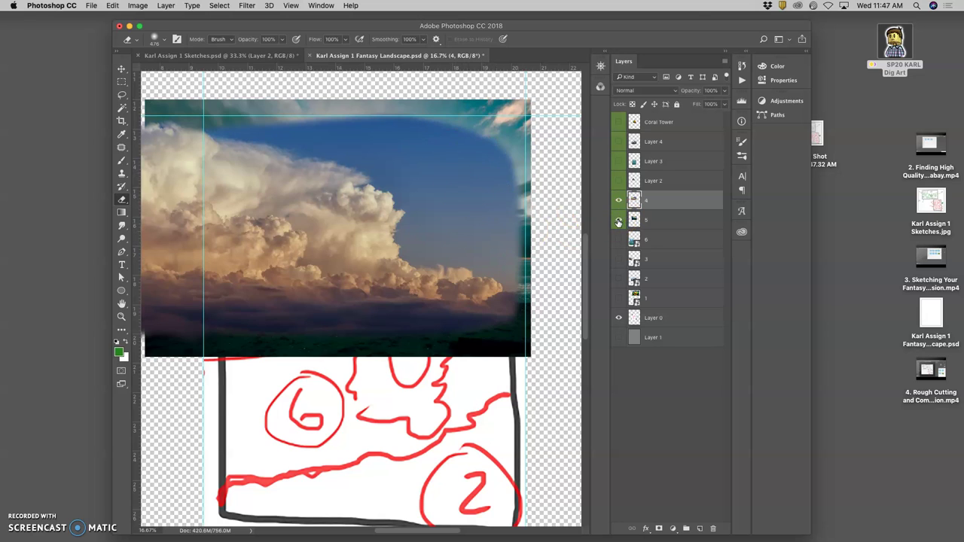
left_click(618, 220)
left_click(619, 220)
left_click(647, 204)
- Lower the Eraser opacity to 39%
left_click(268, 39)
left_click(282, 40)
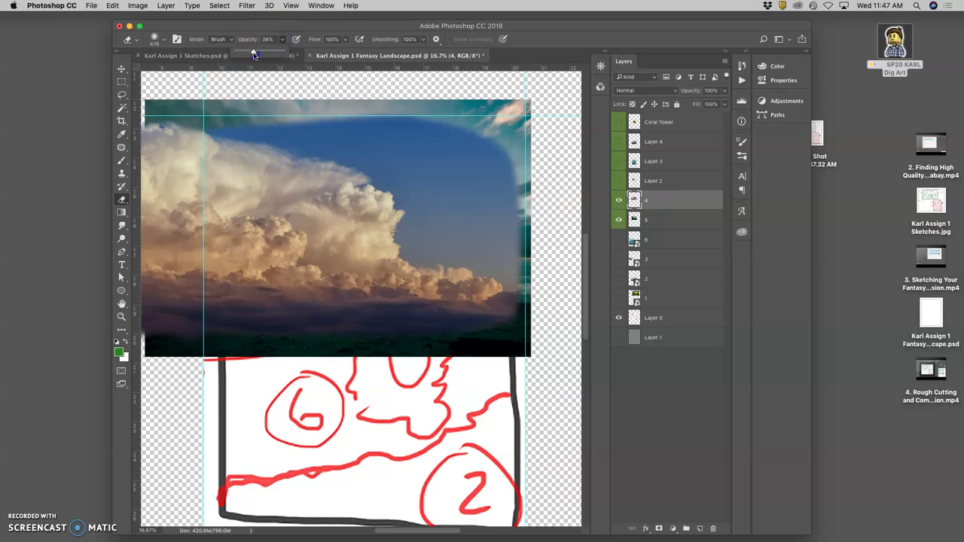
mouse_move(445, 132)
left_mouse_down()
mouse_move(489, 128)
mouse_move(519, 178)
mouse_move(505, 189)
mouse_move(470, 143)
mouse_move(299, 126)
left_mouse_up()
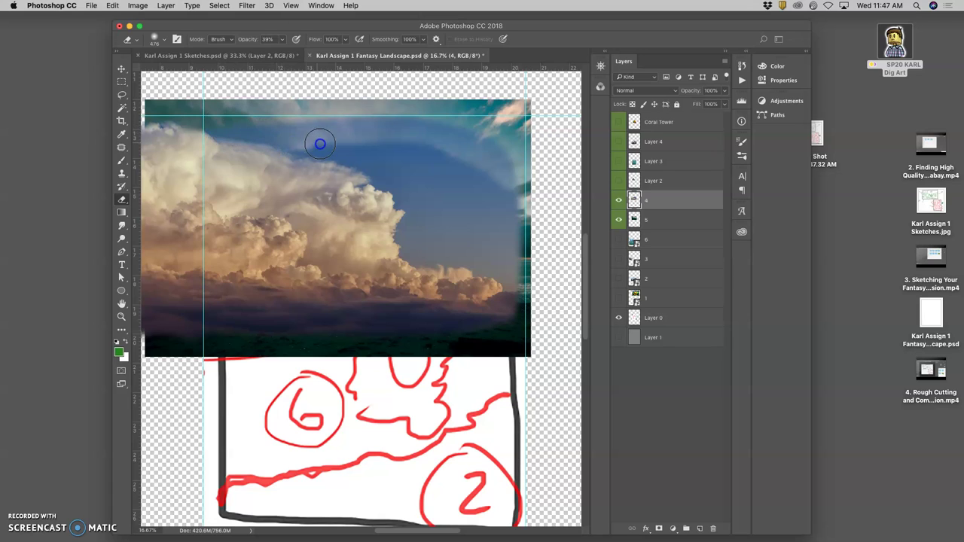
- Faintly erase along the cloud layer's upper sky arc, toward both the right and left
mouse_move(360, 144)
left_mouse_down()
mouse_move(456, 156)
mouse_move(526, 211)
left_mouse_up()
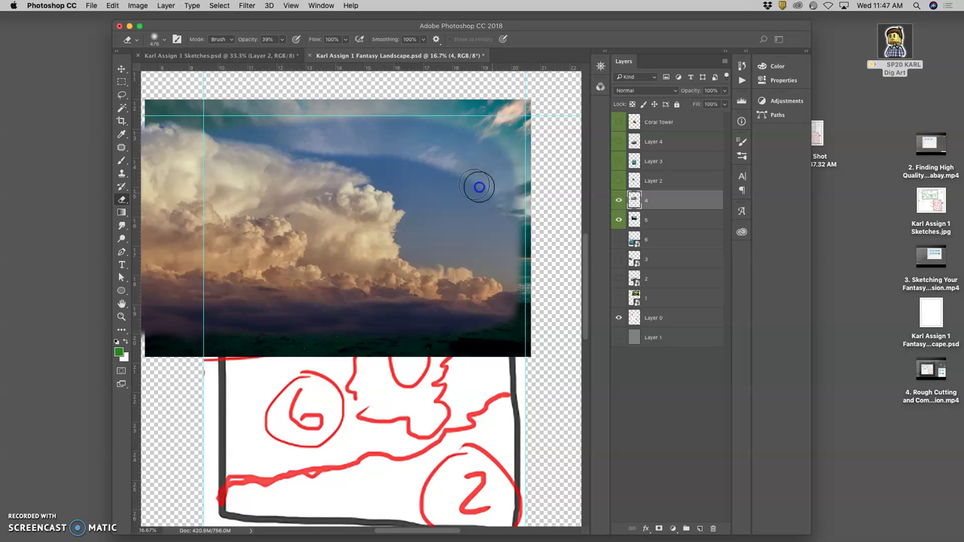
left_click_drag(467, 182, 334, 142)
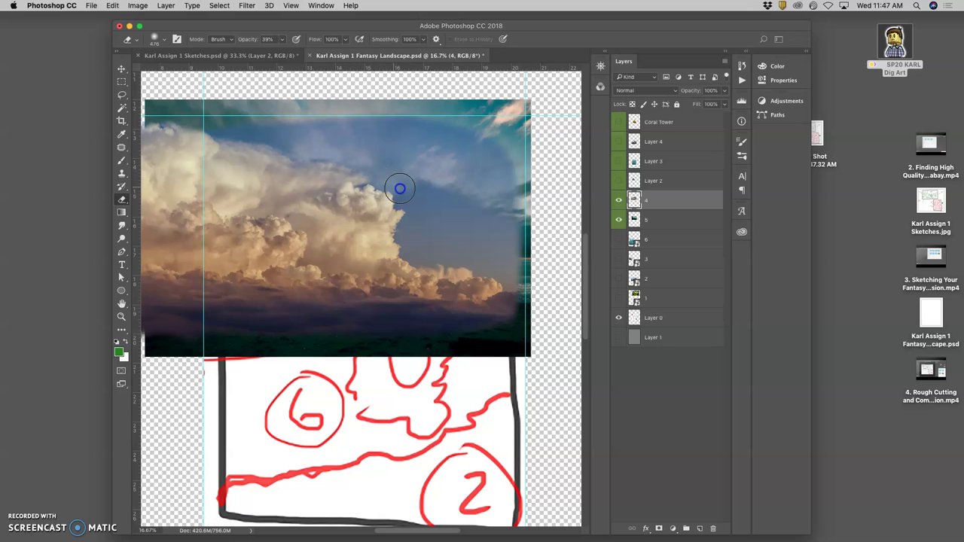
mouse_move(409, 198)
left_mouse_down()
mouse_move(522, 229)
mouse_move(529, 251)
left_mouse_up()
left_click_drag(459, 210, 415, 194)
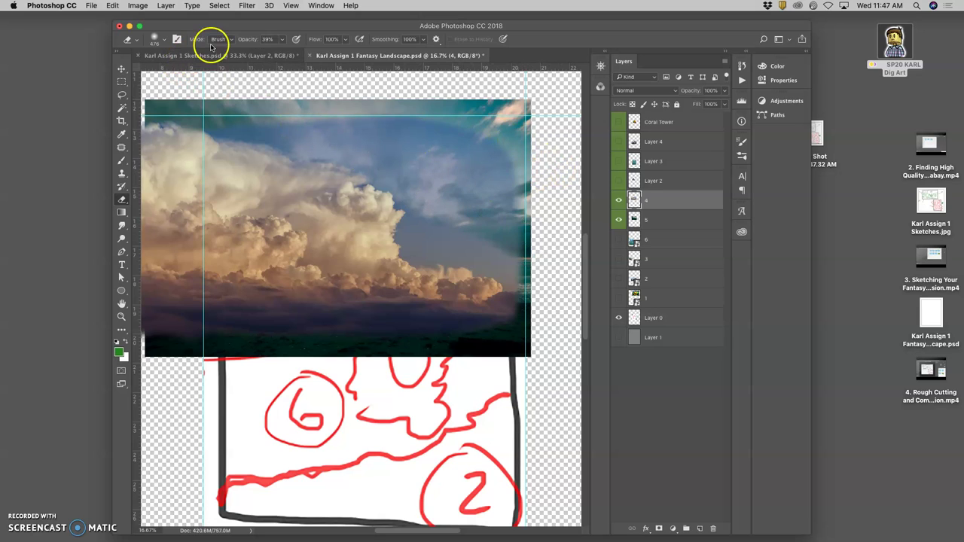
- Faintly erase the sky's top-right corner, undoing the unwanted right-edge strokes
left_click(165, 40)
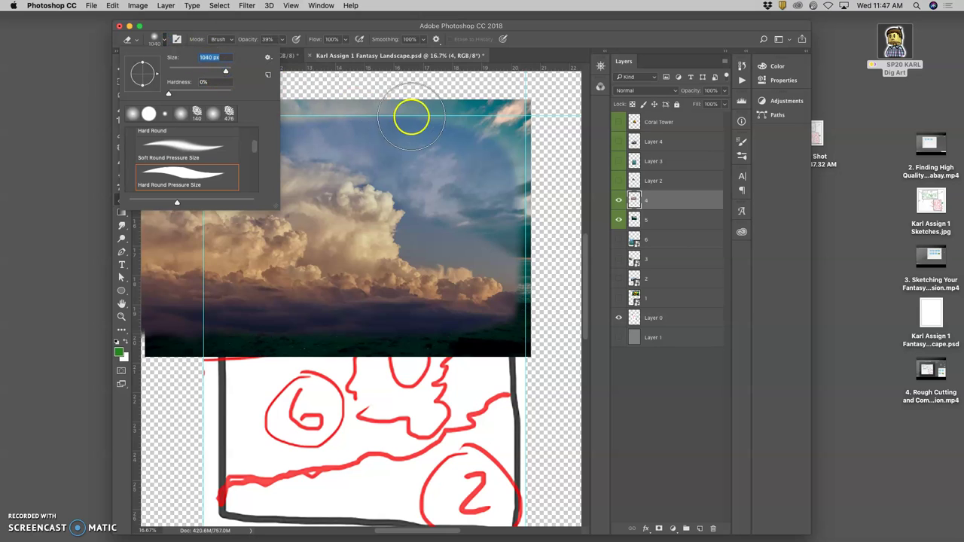
mouse_move(503, 124)
left_mouse_down()
mouse_move(526, 114)
mouse_move(521, 143)
mouse_move(524, 129)
mouse_move(495, 109)
mouse_move(479, 103)
mouse_move(473, 116)
mouse_move(479, 125)
mouse_move(509, 113)
mouse_move(519, 151)
mouse_move(549, 141)
mouse_move(537, 163)
mouse_move(507, 125)
mouse_move(487, 136)
mouse_move(452, 115)
mouse_move(388, 110)
mouse_move(398, 94)
mouse_move(534, 136)
mouse_move(541, 227)
mouse_move(517, 247)
mouse_move(508, 174)
mouse_move(465, 132)
mouse_move(374, 101)
mouse_move(330, 105)
mouse_move(314, 119)
mouse_move(248, 106)
mouse_move(244, 116)
mouse_move(258, 121)
mouse_move(216, 117)
mouse_move(283, 115)
mouse_move(215, 123)
mouse_move(302, 147)
mouse_move(211, 133)
mouse_move(308, 122)
mouse_move(339, 103)
mouse_move(411, 100)
left_mouse_up()
mouse_move(525, 198)
left_mouse_down()
mouse_move(538, 265)
mouse_move(508, 271)
mouse_move(426, 239)
left_mouse_up()
key("super+z")
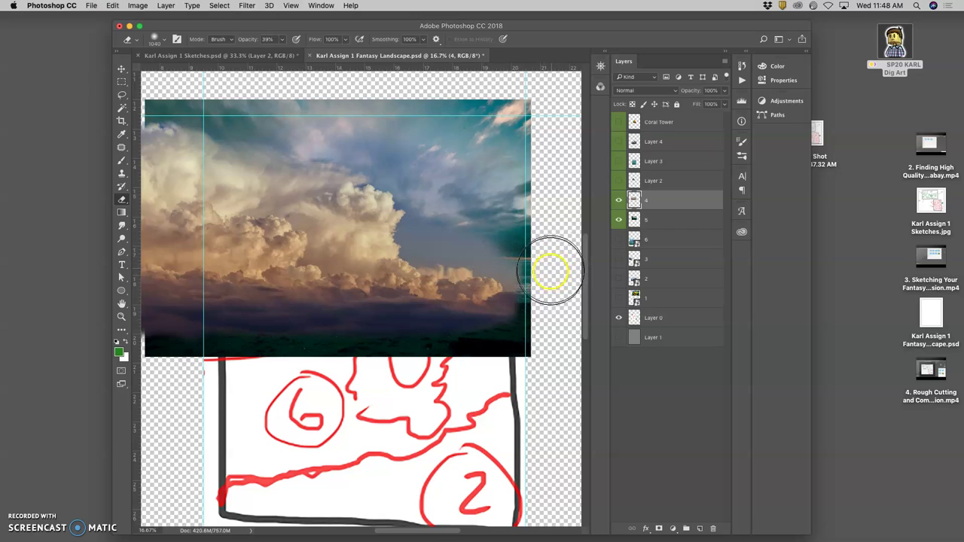
left_click_drag(549, 273, 535, 271)
key("super+z")
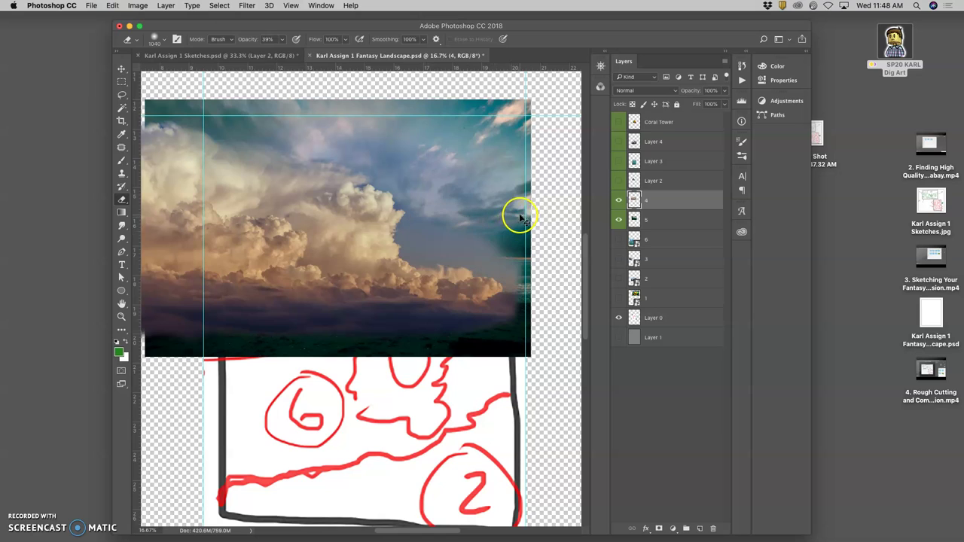
- Drop the Eraser opacity to 9% and gently fade the clouds' right edge and centre
left_click(283, 40)
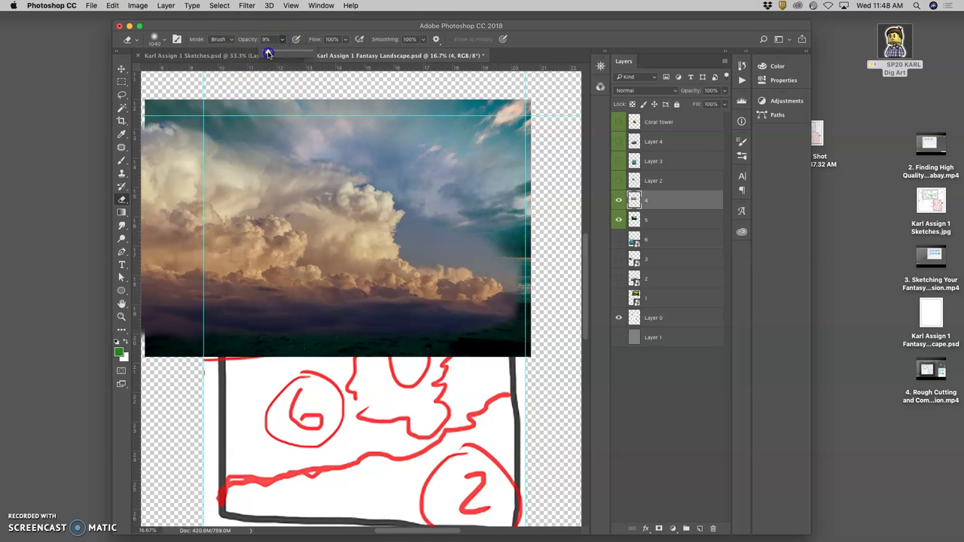
left_click(486, 230)
mouse_move(492, 243)
left_mouse_down()
mouse_move(508, 226)
mouse_move(527, 260)
mouse_move(441, 226)
left_mouse_up()
mouse_move(392, 145)
left_mouse_down()
mouse_move(394, 218)
mouse_move(430, 136)
mouse_move(392, 231)
mouse_move(346, 263)
mouse_move(234, 295)
mouse_move(230, 234)
mouse_move(223, 248)
mouse_move(279, 231)
mouse_move(272, 246)
mouse_move(240, 243)
mouse_move(217, 235)
mouse_move(219, 212)
mouse_move(255, 223)
mouse_move(295, 206)
mouse_move(354, 233)
mouse_move(363, 227)
mouse_move(333, 249)
mouse_move(280, 216)
mouse_move(199, 240)
mouse_move(241, 279)
left_mouse_up()
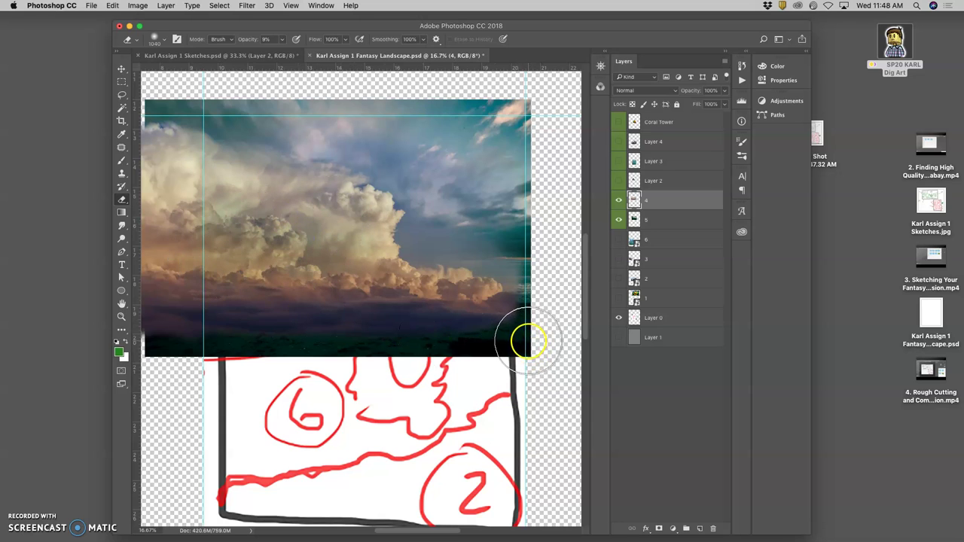
- Fade the clouds' dark right edge, then hide and reshow layers 4 and 5 to compare
left_click_drag(527, 344, 548, 329)
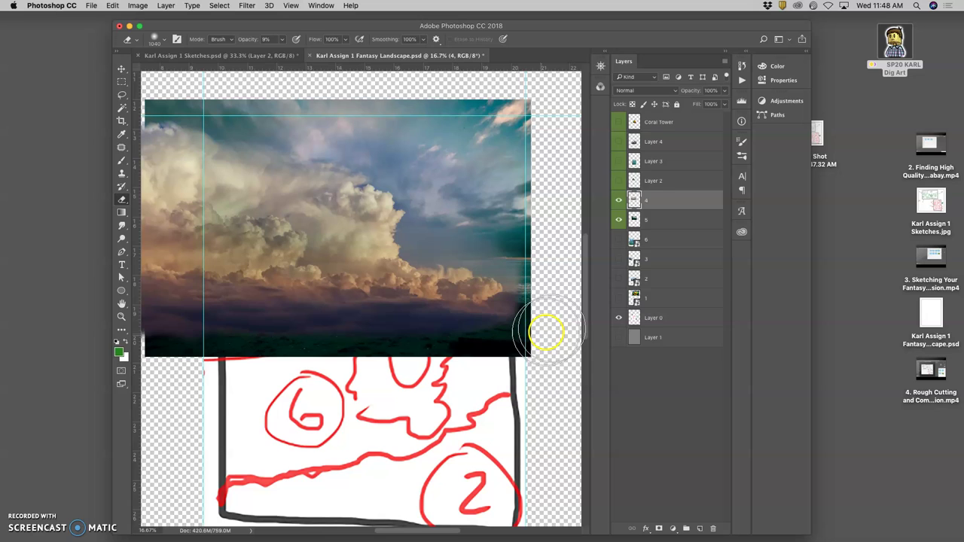
left_click(618, 201)
left_click(618, 220)
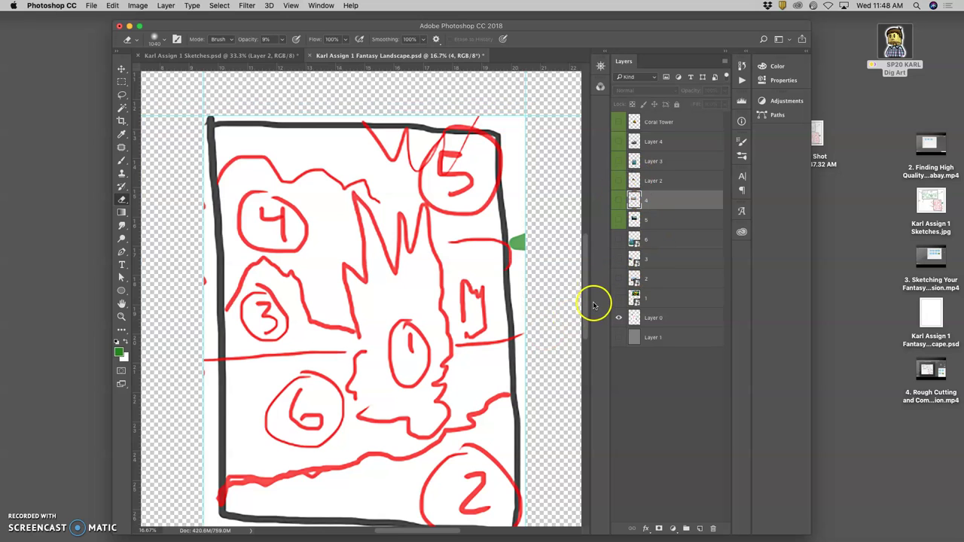
left_click(618, 220)
left_click(619, 200)
mouse_move(411, 181)
left_mouse_down()
mouse_move(398, 140)
mouse_move(390, 156)
left_mouse_up()
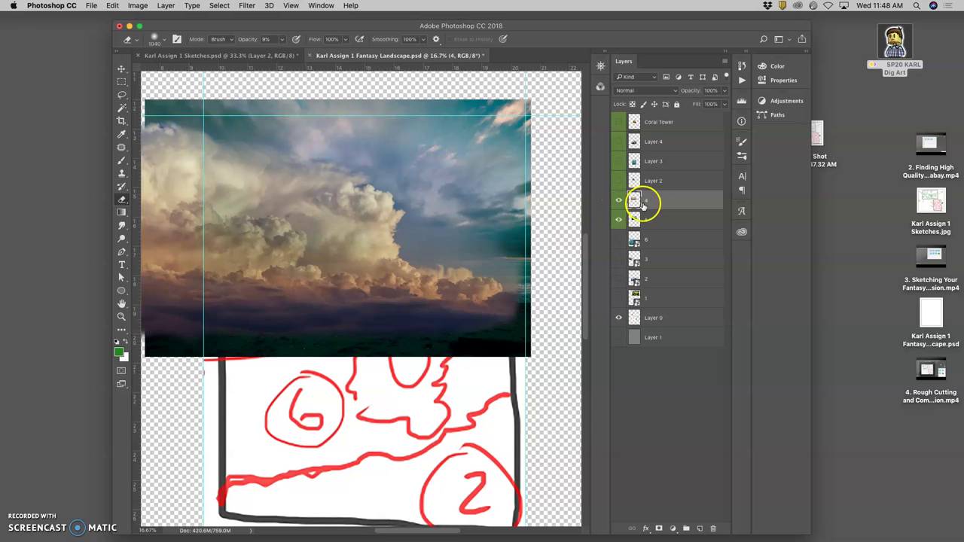
- Free Transform the cloud layer to widen it slightly to the right
key("super+t")
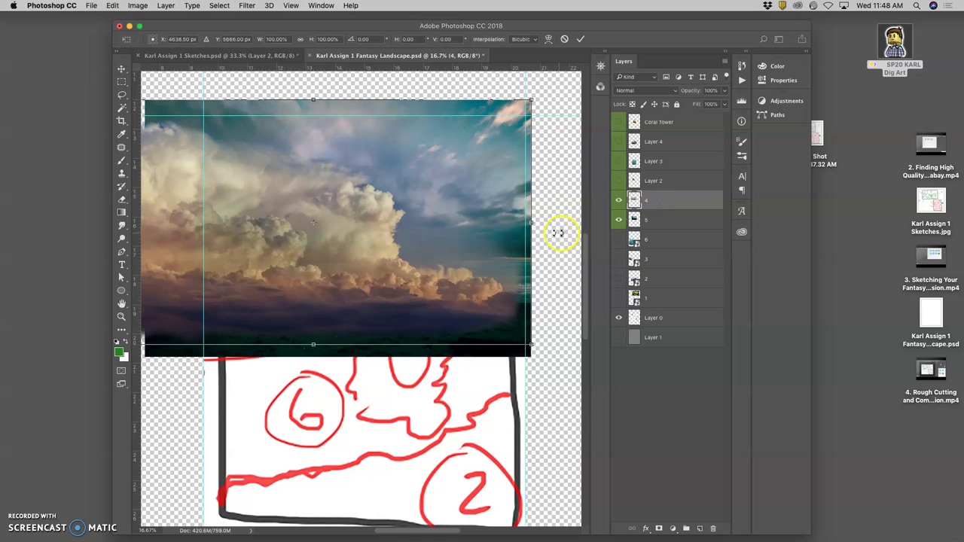
mouse_move(530, 223)
left_mouse_down()
mouse_move(573, 217)
mouse_move(530, 223)
left_mouse_up()
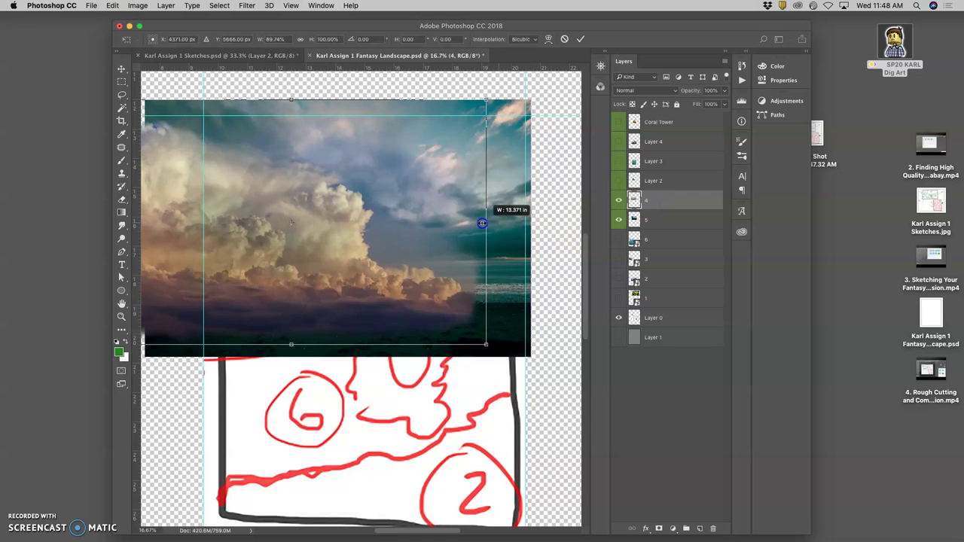
left_click_drag(480, 224, 506, 224)
- Switch to Warp and drag the grid so the clouds bend and their middle sags left
right_click(383, 231)
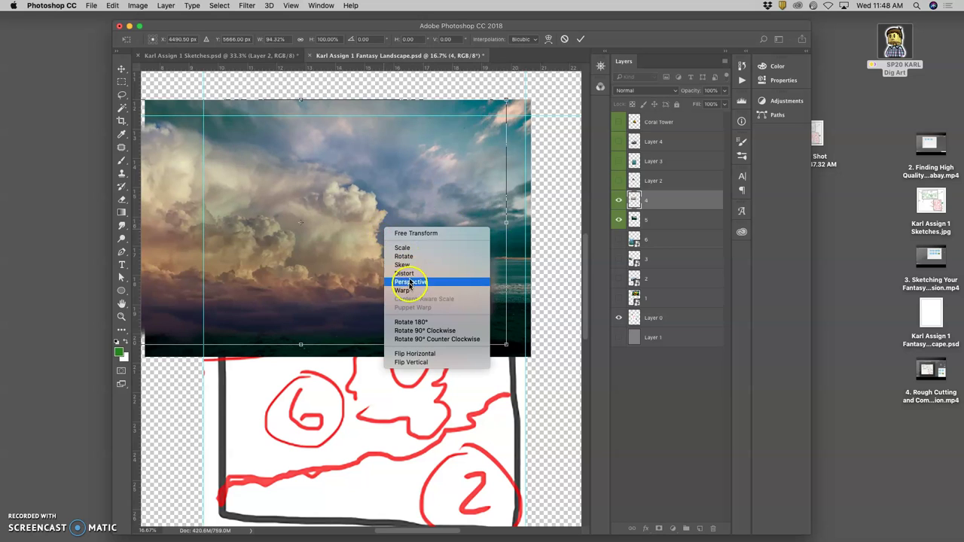
left_click(396, 286)
left_click_drag(339, 216, 391, 225)
left_click_drag(439, 244, 469, 245)
left_click_drag(365, 247, 354, 253)
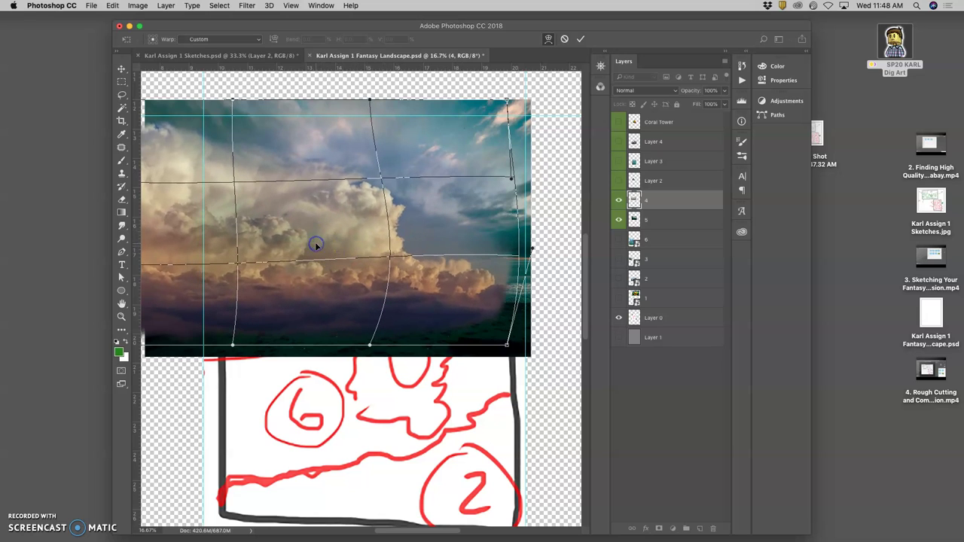
left_click(376, 240)
- Commit the warp and erase across the right-side clouds to reveal the sea
key("Return")
key("e")
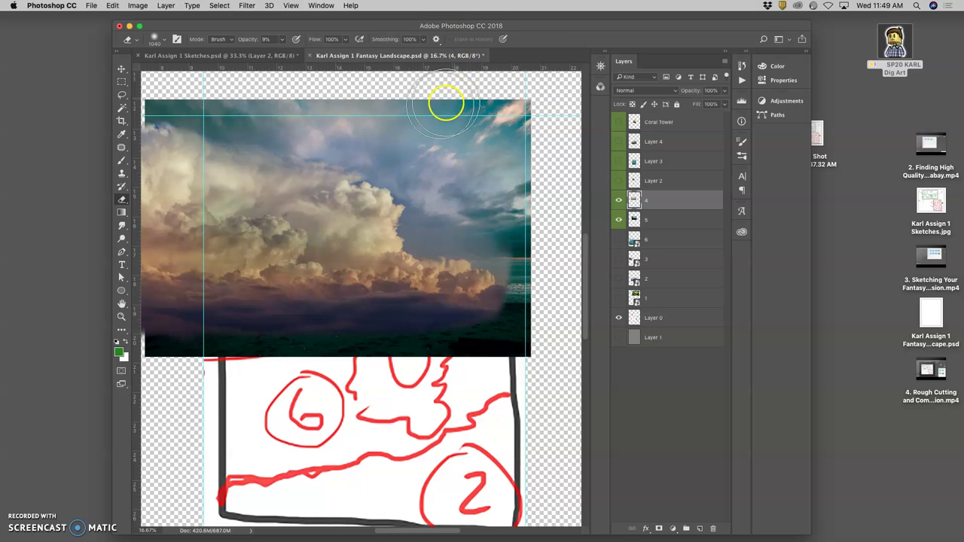
mouse_move(432, 229)
left_mouse_down()
mouse_move(489, 226)
mouse_move(520, 274)
mouse_move(513, 303)
mouse_move(370, 338)
mouse_move(248, 346)
mouse_move(323, 323)
mouse_move(296, 329)
left_mouse_up()
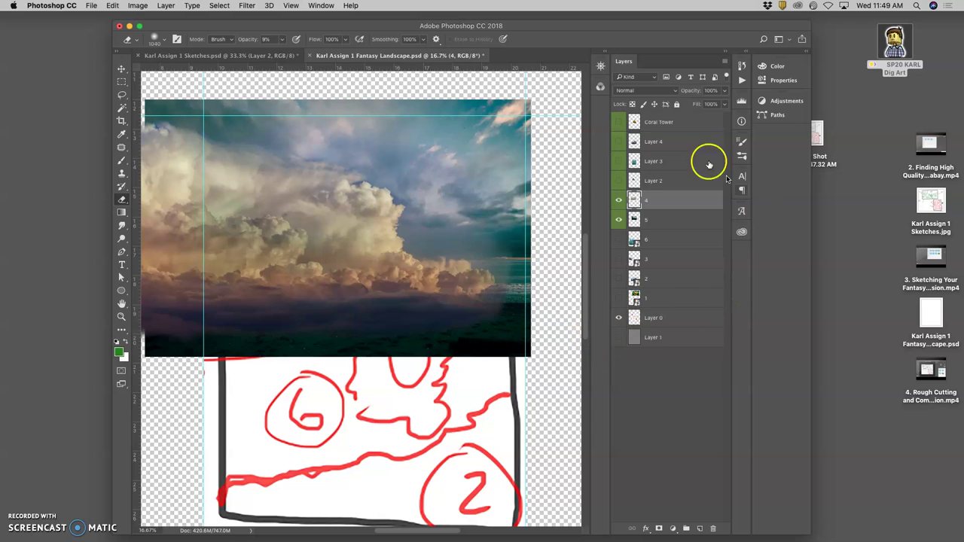
- Toggle the cloud layer's visibility repeatedly to compare, then erase a bit more sky
left_click(619, 201)
left_click(619, 202)
left_click(618, 201)
left_click(618, 201)
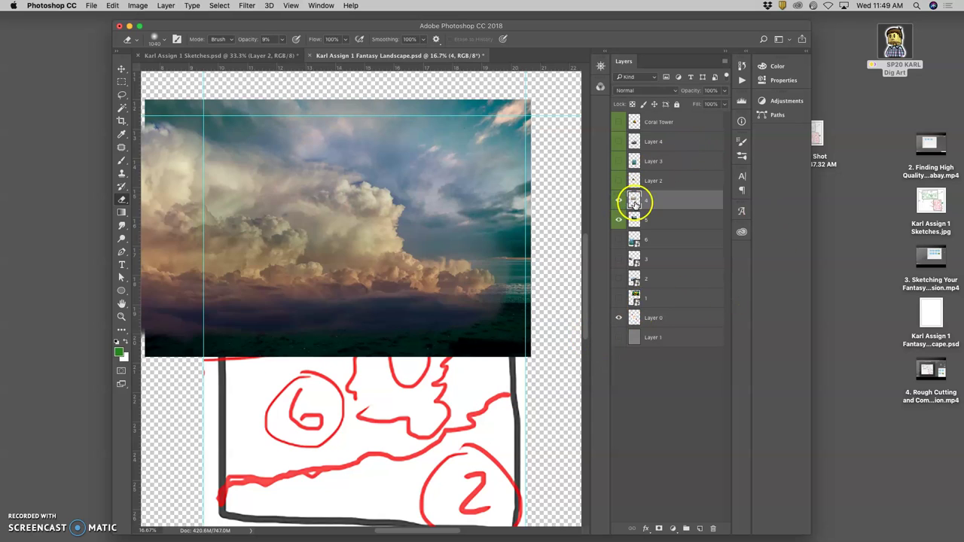
left_click(619, 201)
left_click(619, 201)
mouse_move(513, 175)
left_mouse_down()
mouse_move(461, 184)
mouse_move(422, 202)
left_mouse_up()
- Apply Color Balance levels 0, −20, +10 to sea layer 5
left_click(652, 225)
left_click(139, 6)
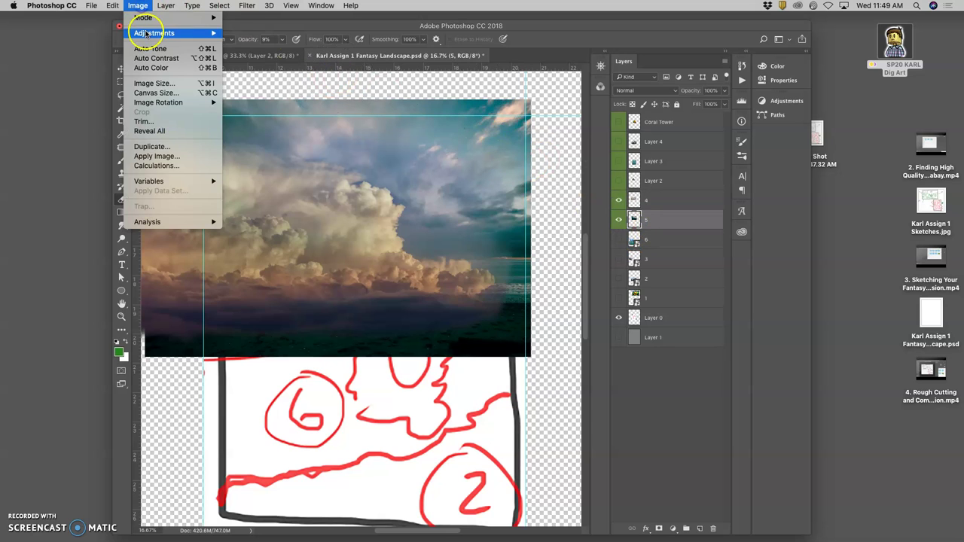
mouse_move(155, 33)
left_click(260, 96)
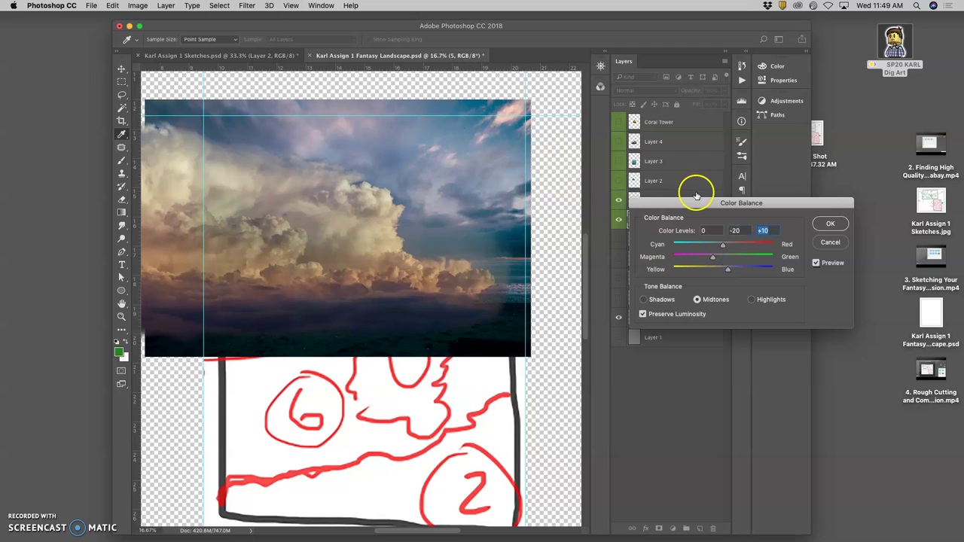
left_click(826, 224)
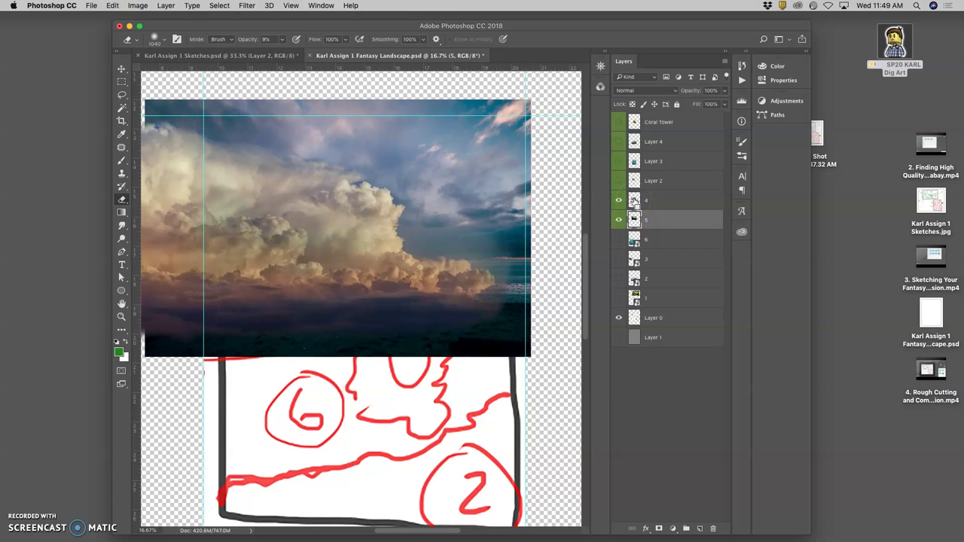
- Soften the lower-right clouds and briefly show, then hide, the mountain layer
mouse_move(499, 168)
left_mouse_down()
mouse_move(563, 209)
mouse_move(461, 242)
mouse_move(548, 173)
mouse_move(597, 185)
left_mouse_up()
left_click(618, 184)
left_click(618, 183)
- Show mountain Layer 2, give layers 4 and 5 orange labels, and select Layer 2
left_click(618, 183)
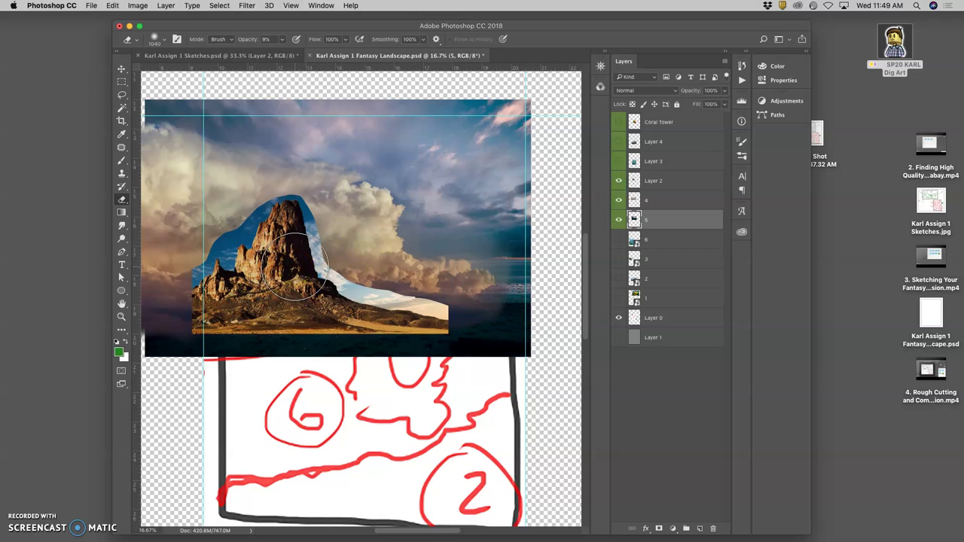
left_click(619, 199)
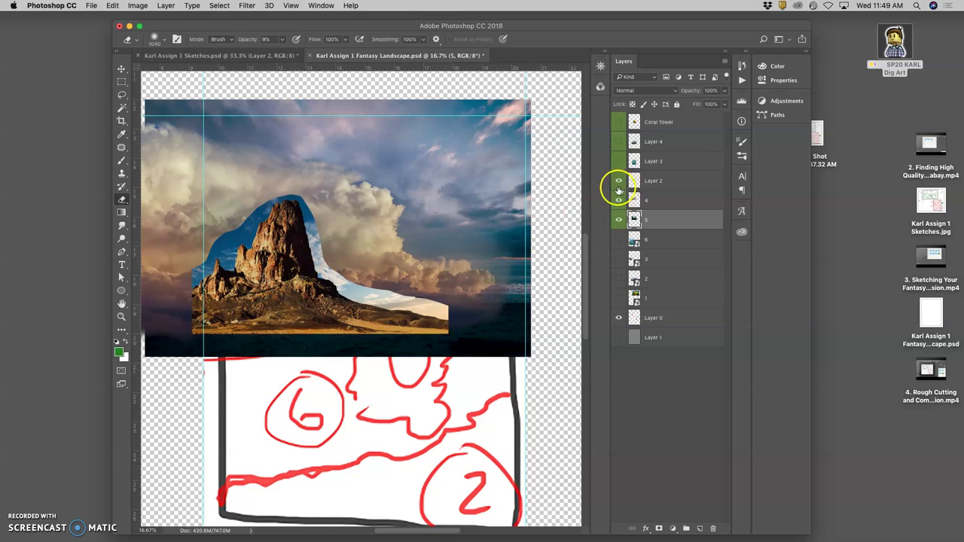
right_click(619, 200)
left_click(708, 233)
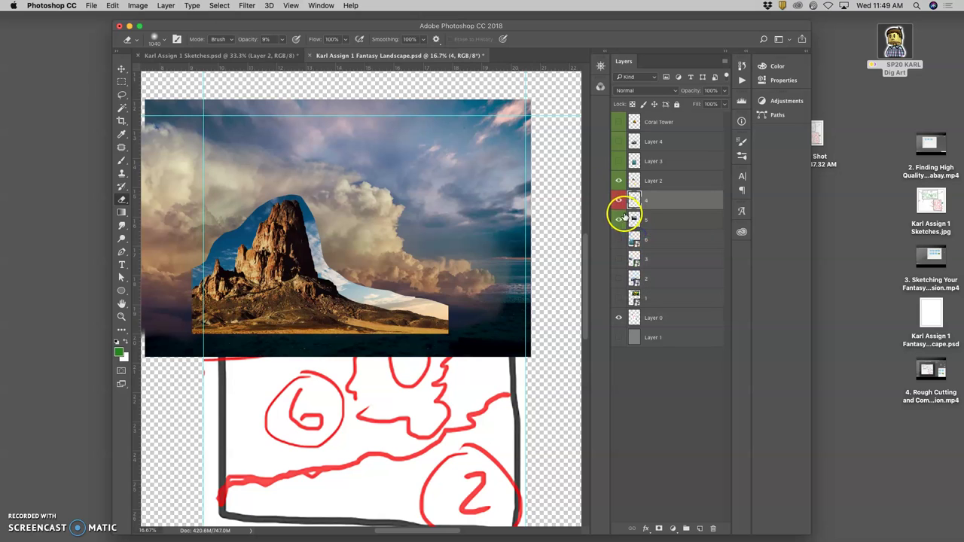
left_click(619, 200)
right_click(623, 197)
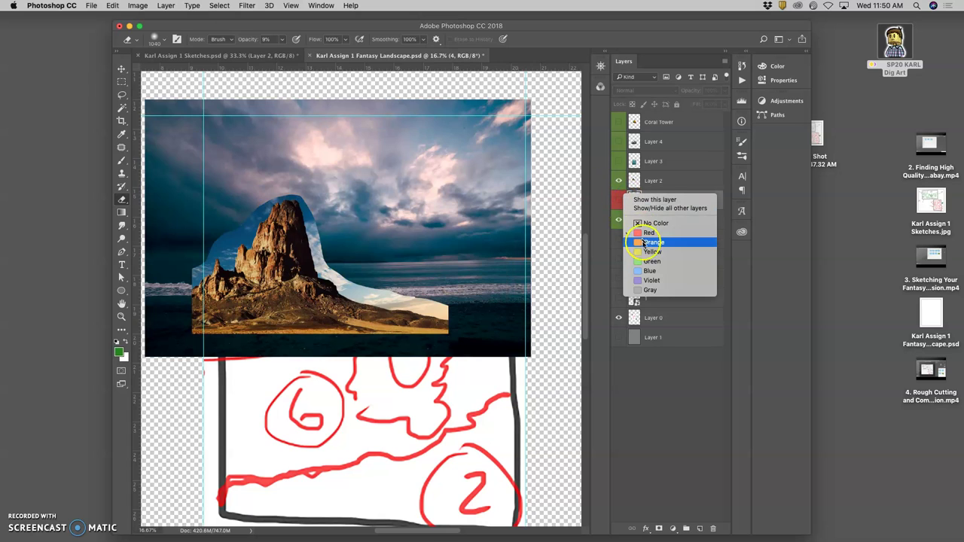
left_click(641, 244)
left_click(619, 200)
right_click(624, 217)
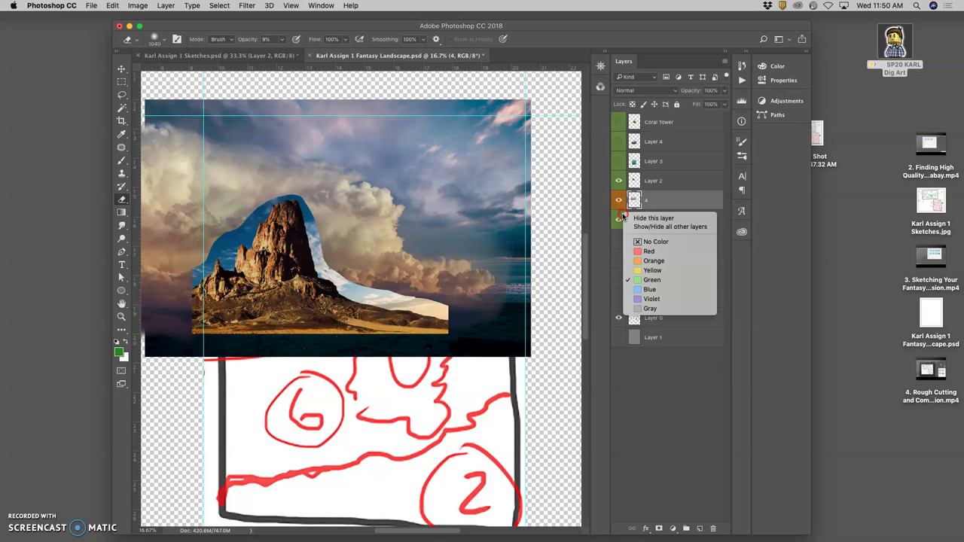
left_click(637, 261)
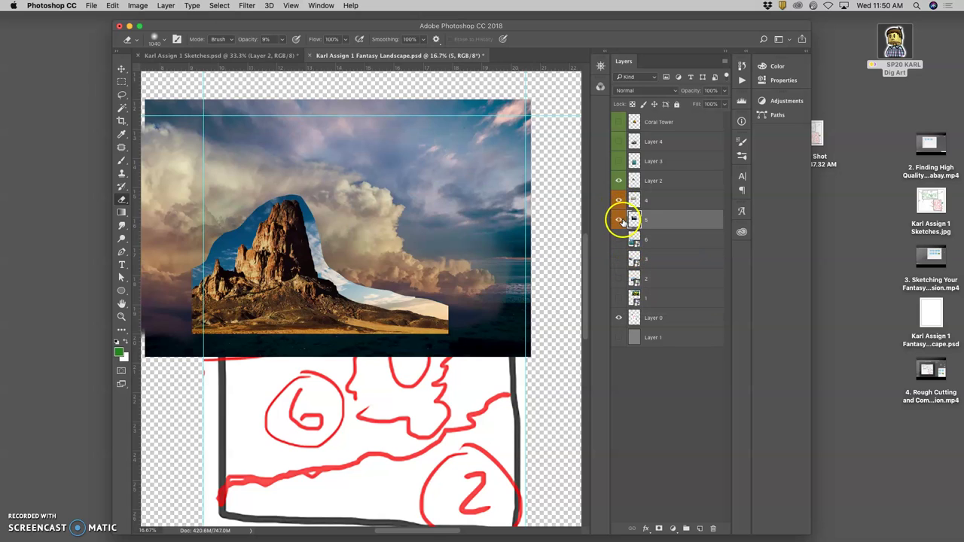
left_click(649, 184)
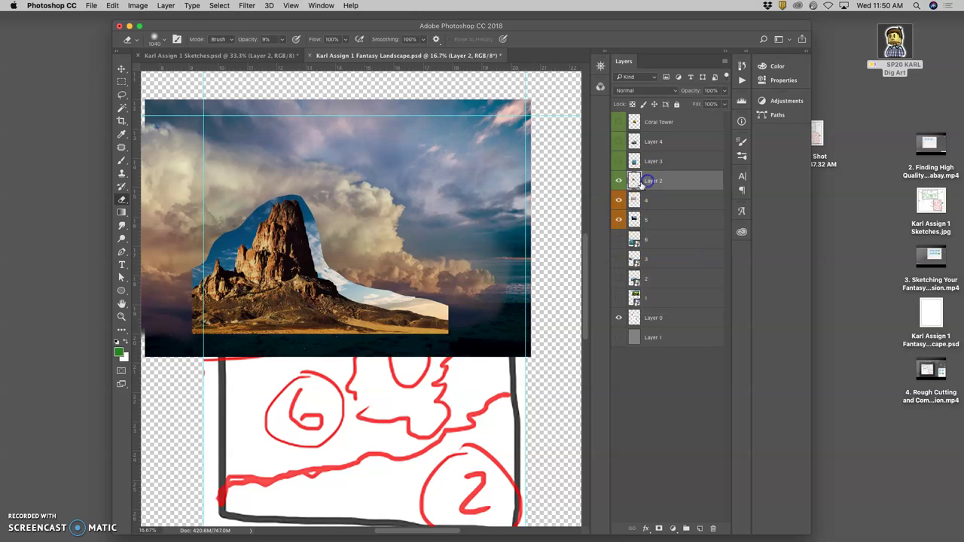
- Zoom in to inspect the rock's cliff edges, return to full view, and choose the Magic Wand
key("super+plus")
key("super+plus")
key("super+plus")
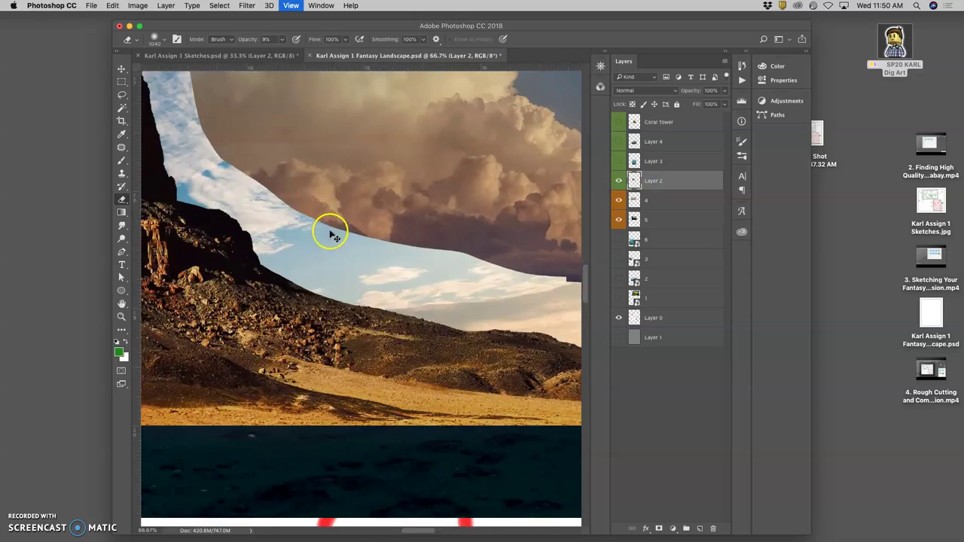
key("super+plus")
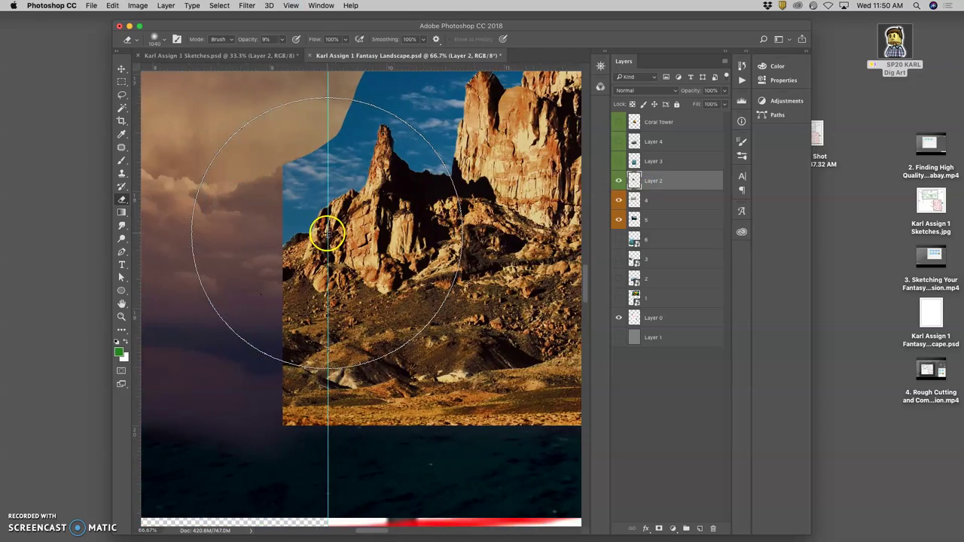
key("super+plus")
key("super+plus")
key("super+plus")
scroll(363, 228, "right", 10)
scroll(361, 229, "right", 10)
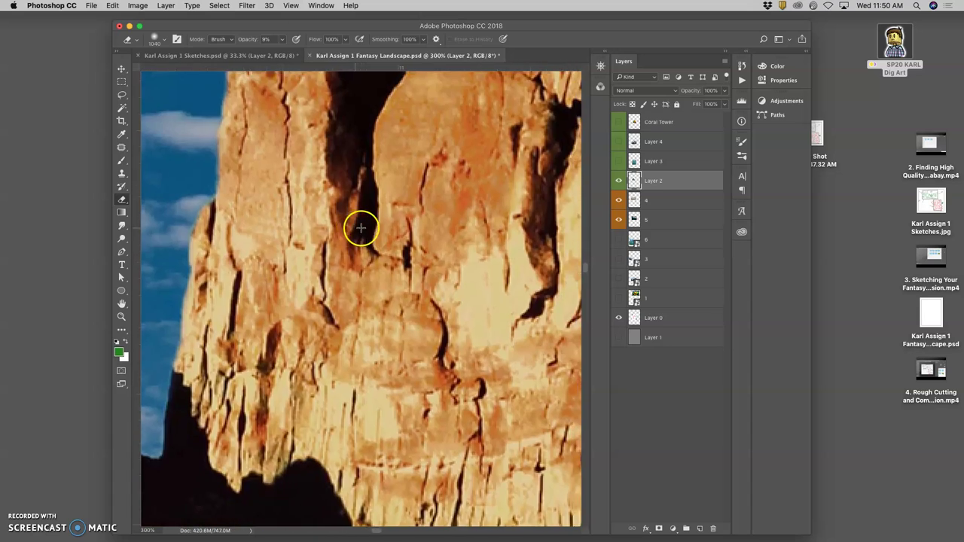
scroll(361, 228, "up", 10)
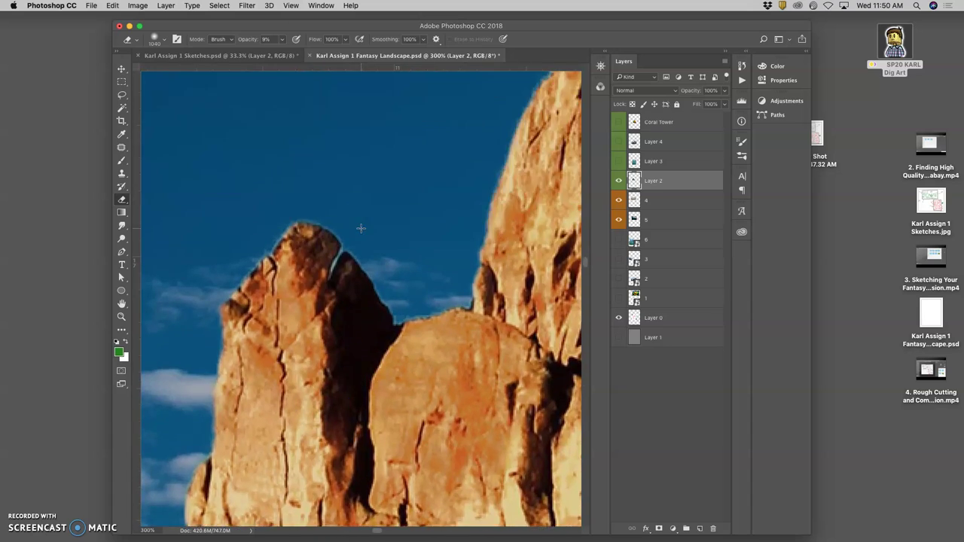
key("super+0")
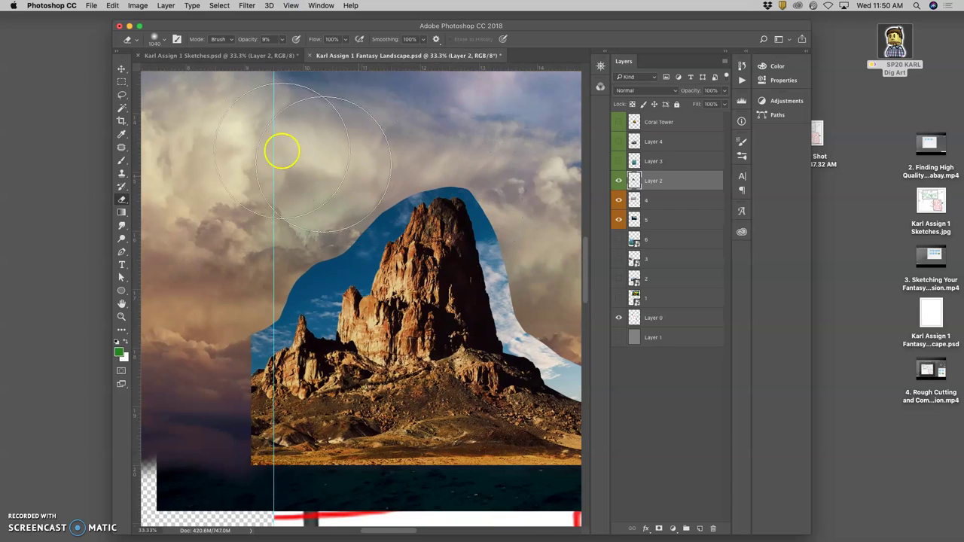
left_click(122, 108)
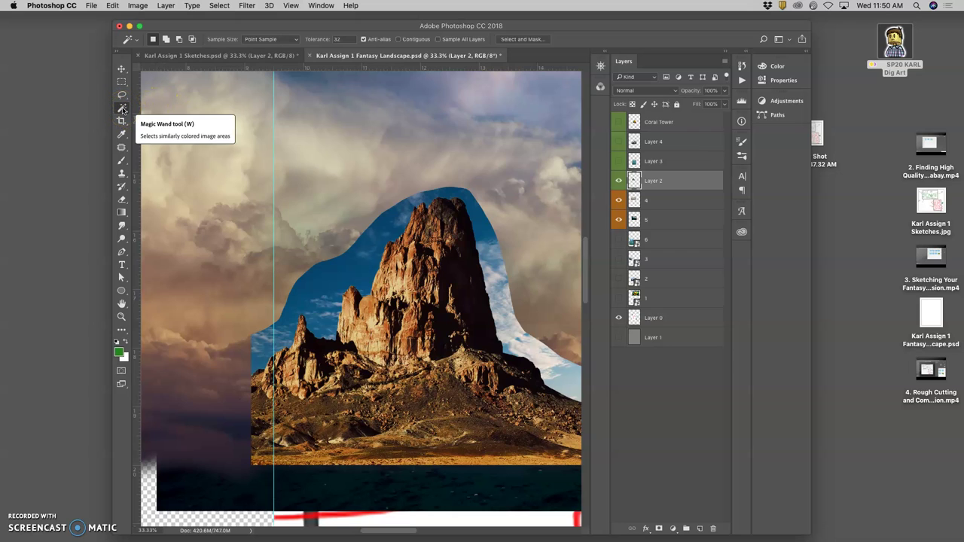
- Turn on Contiguous, select and delete the blue sky beside the mountain, then deselect
left_click(332, 83)
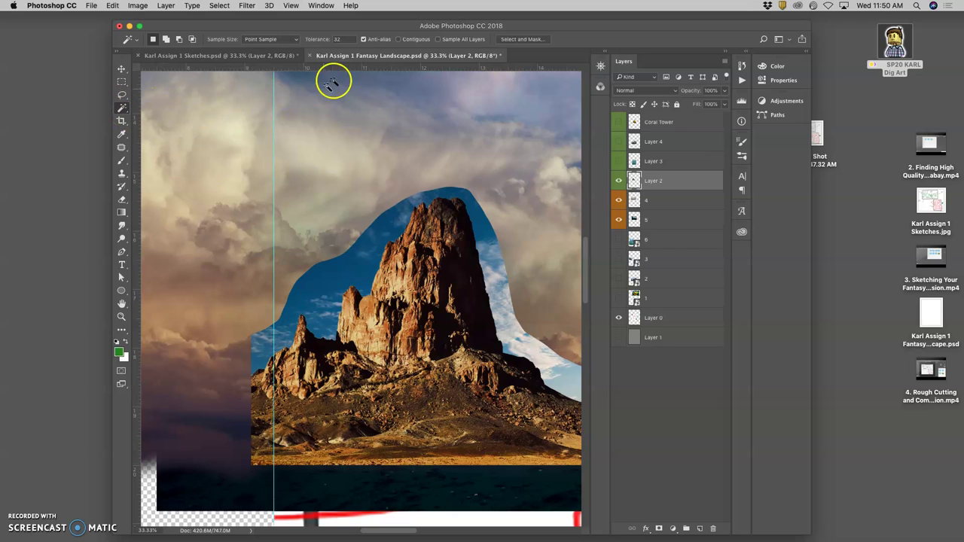
left_click(399, 39)
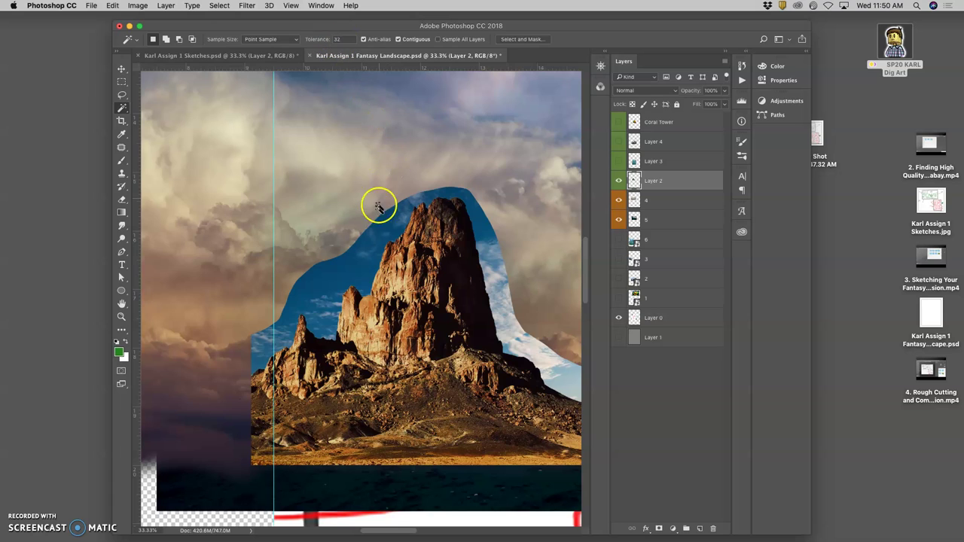
left_click(356, 267)
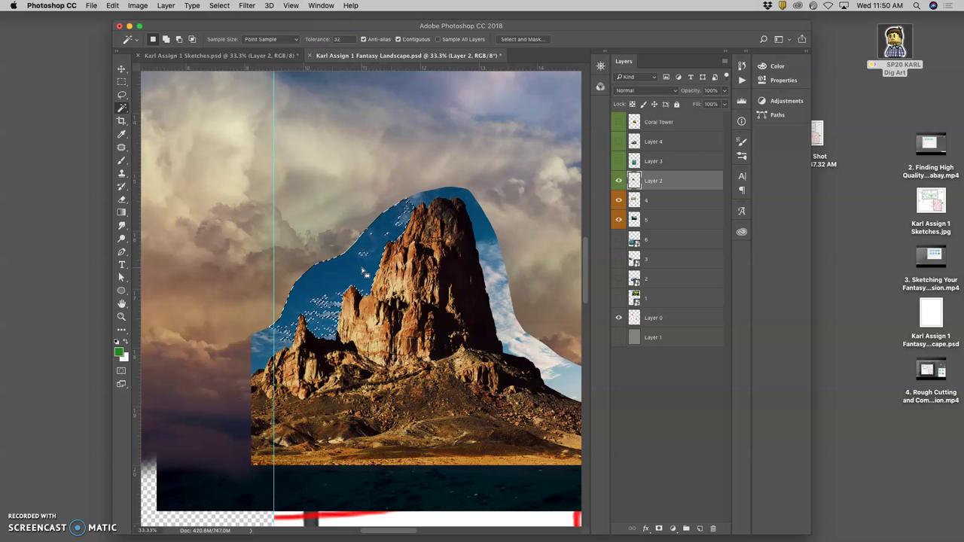
key("super+plus")
key("super+plus")
key("super+plus")
key("super+plus")
key("super+plus")
key("super+plus")
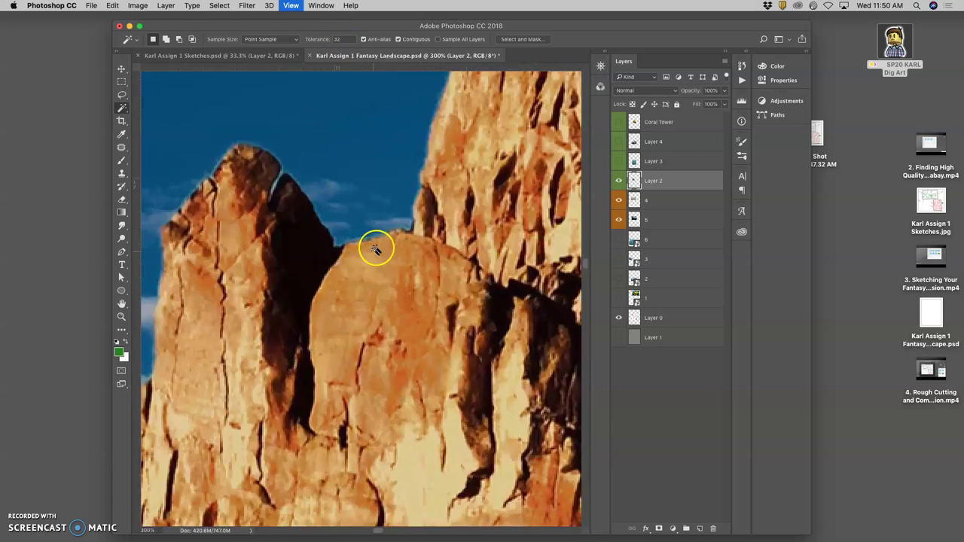
scroll(377, 189, "up", 10)
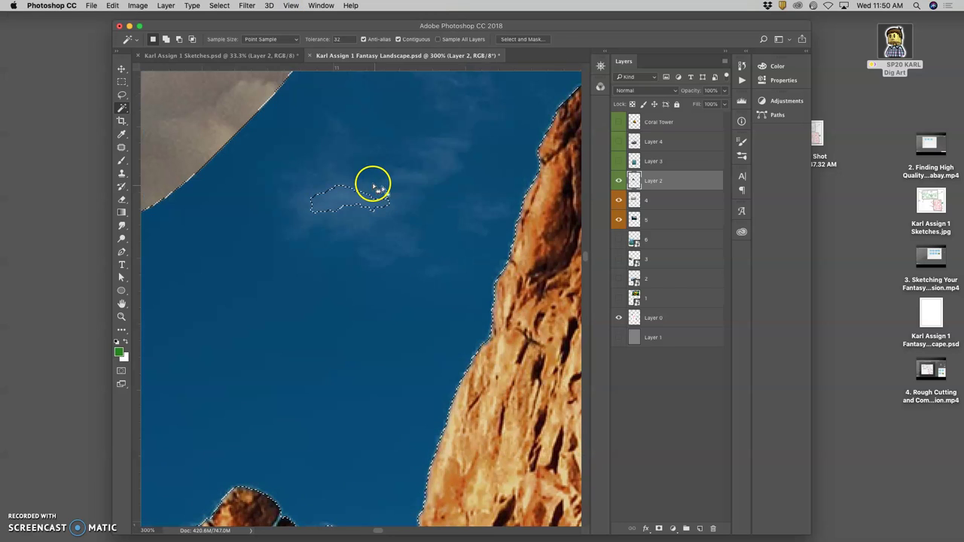
key("Delete")
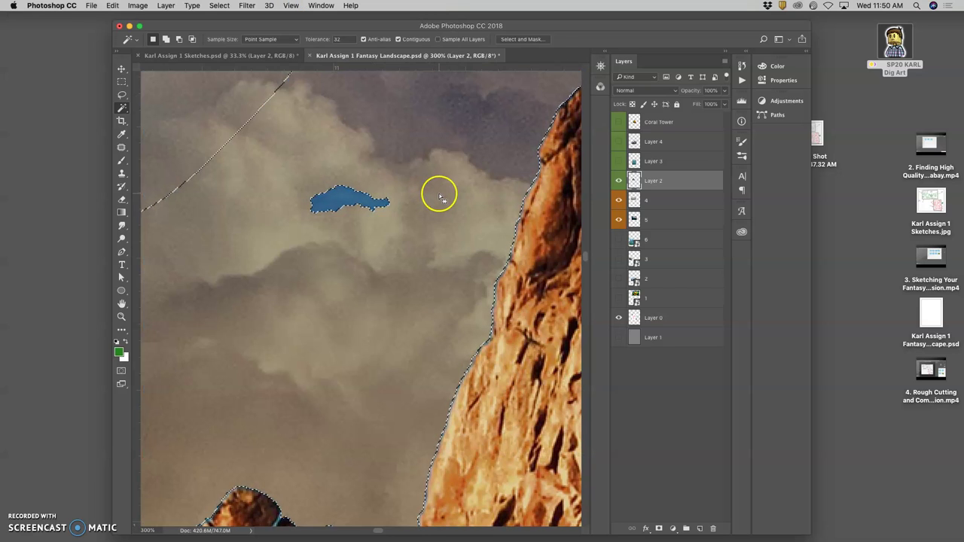
scroll(441, 197, "down", 1)
key("super+d")
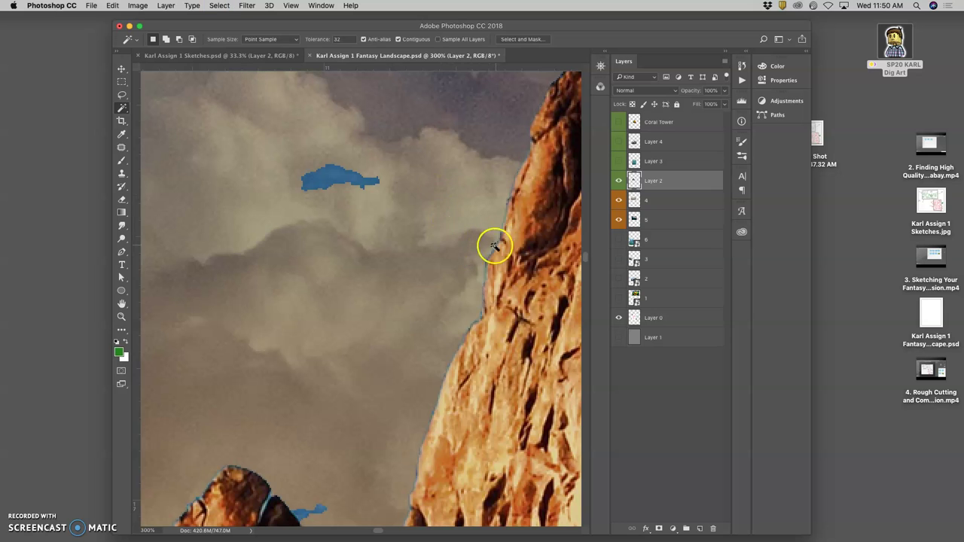
- Select and delete the connected blue sky near the peak
scroll(449, 341, "down", 8)
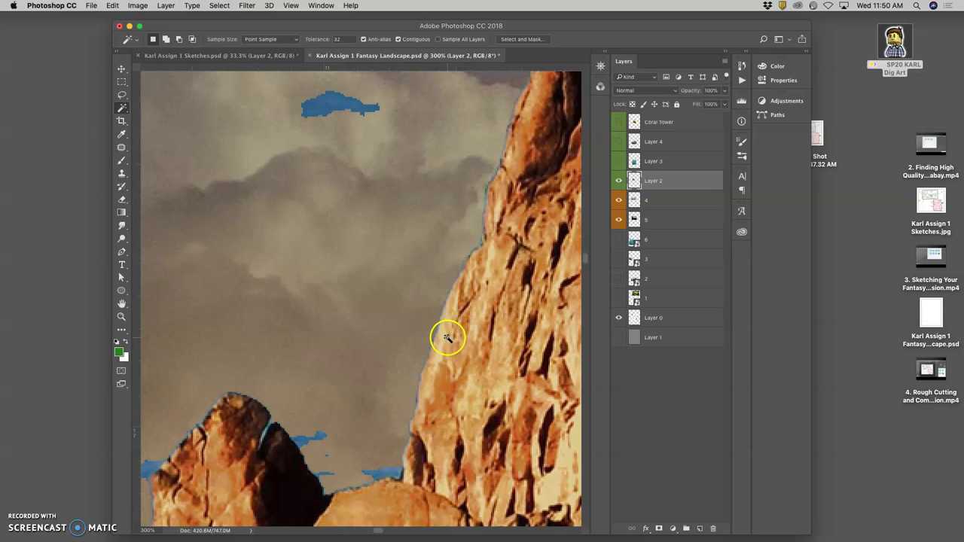
scroll(329, 290, "left", 5)
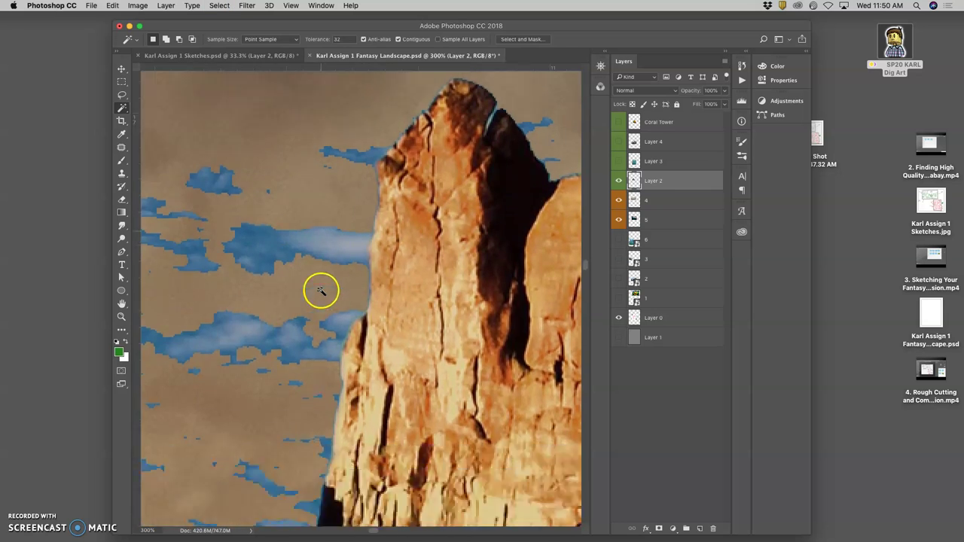
scroll(321, 286, "down", 6)
scroll(315, 290, "up", 8)
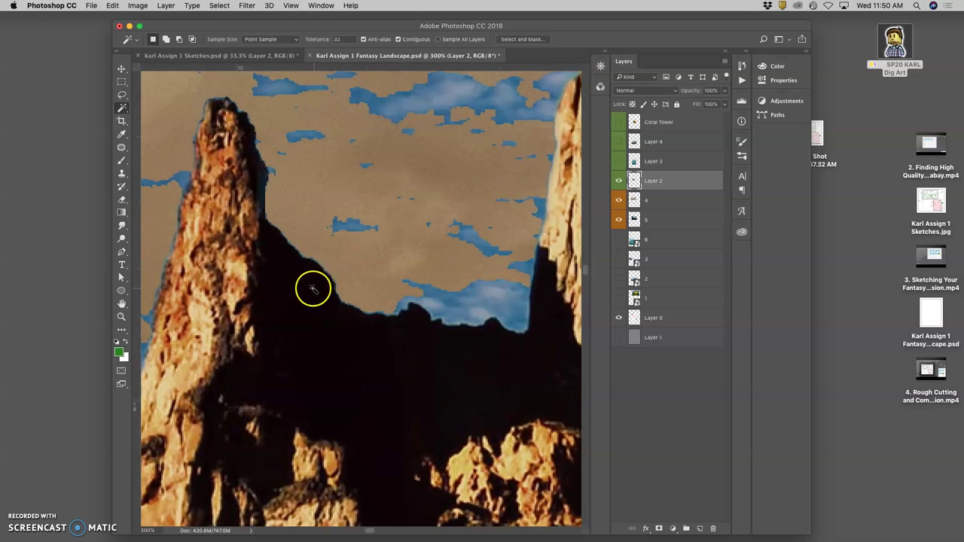
scroll(314, 290, "left", 5)
left_click(258, 312)
key("Delete")
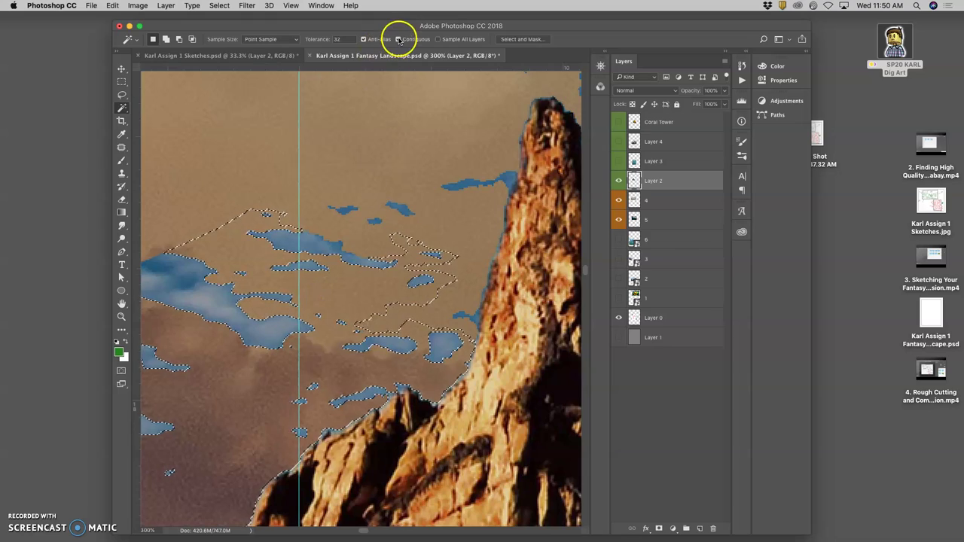
- Zoom out and select the blue sky patches at the peak top and along its right edge
scroll(424, 211, "right", 5)
scroll(424, 211, "down", 4)
scroll(425, 213, "down", 2)
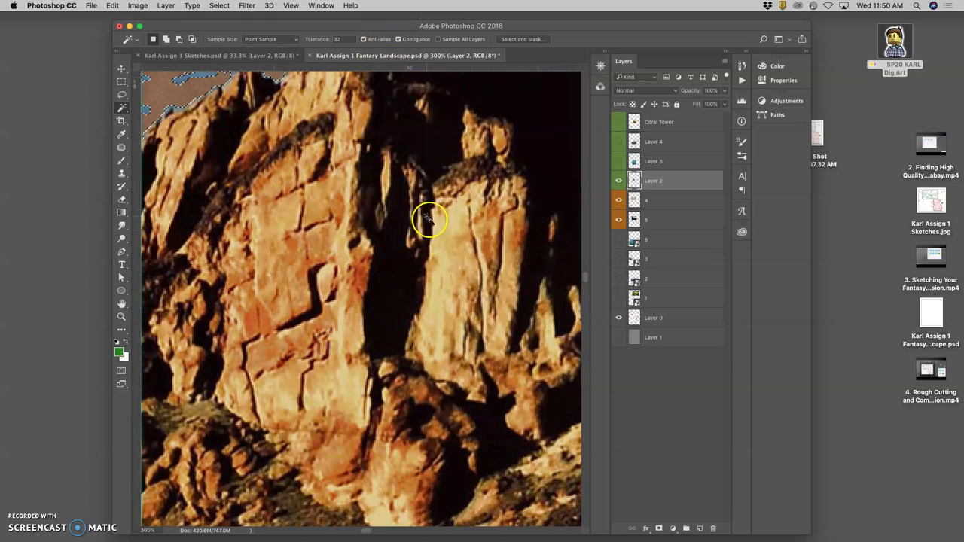
key("super+minus")
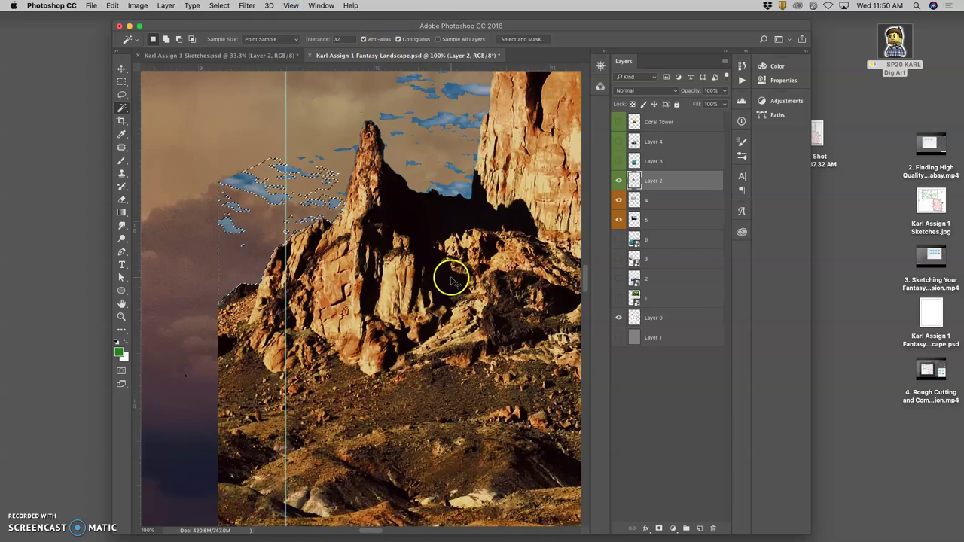
key("super+minus")
key("super+minus")
key("super+minus")
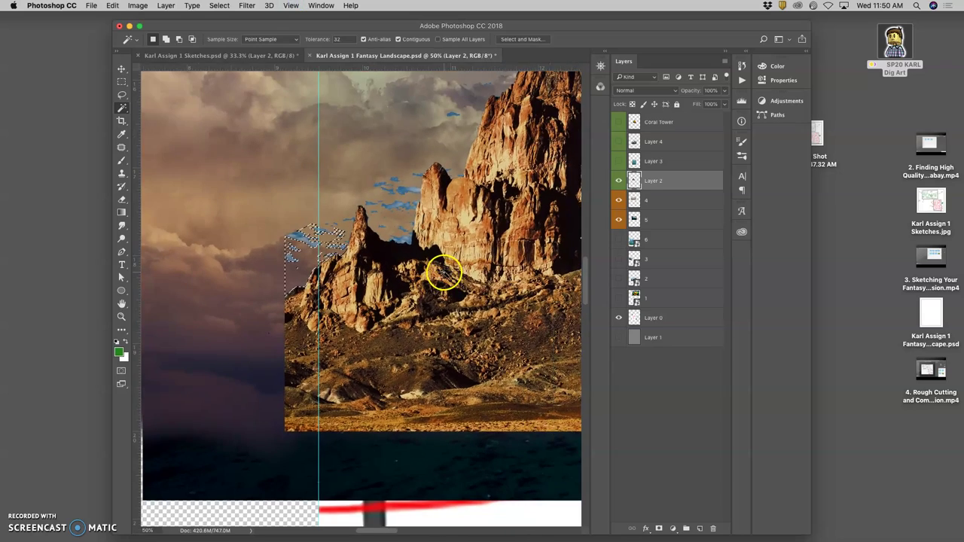
scroll(447, 277, "right", 8)
scroll(447, 278, "up", 2)
scroll(448, 272, "up", 2)
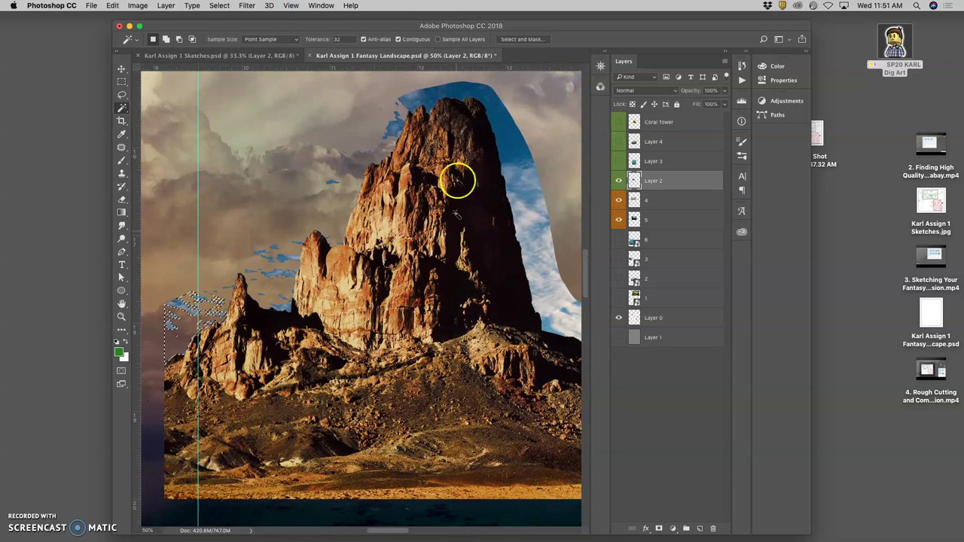
left_click(465, 96)
left_click(519, 181)
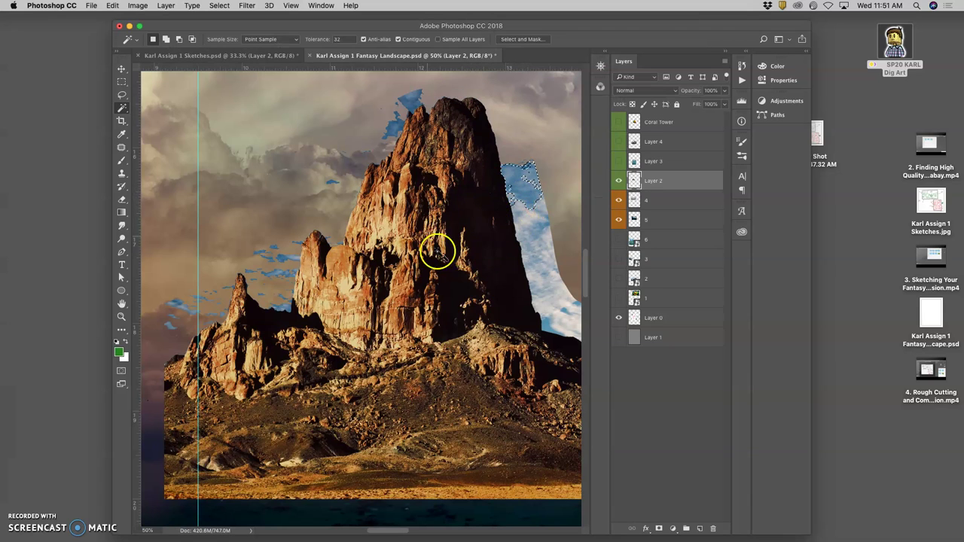
left_click(535, 237)
- Select the remaining small sky patches and delete the blue pixels at the peak top
left_click(547, 323)
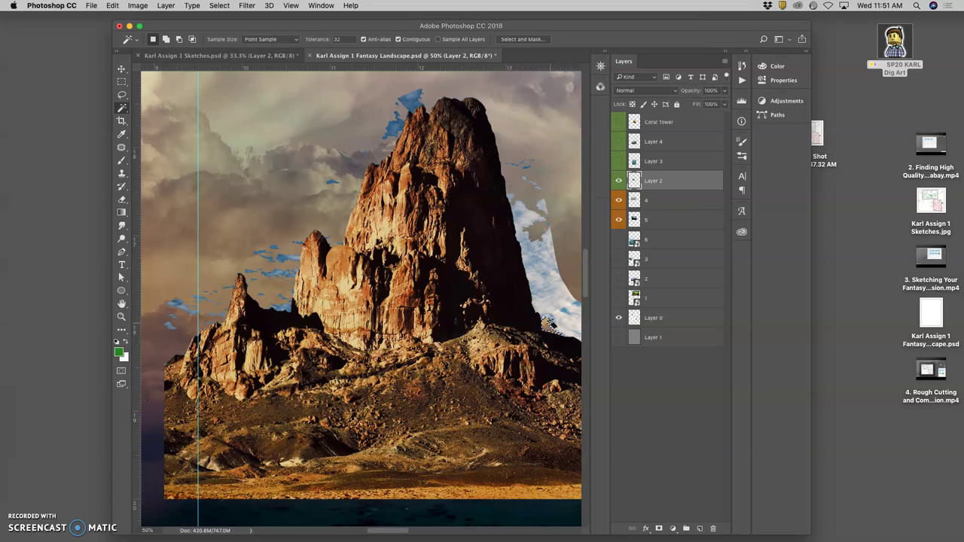
scroll(550, 322, "right", 1)
left_click(409, 104)
key("Delete")
key("super+minus")
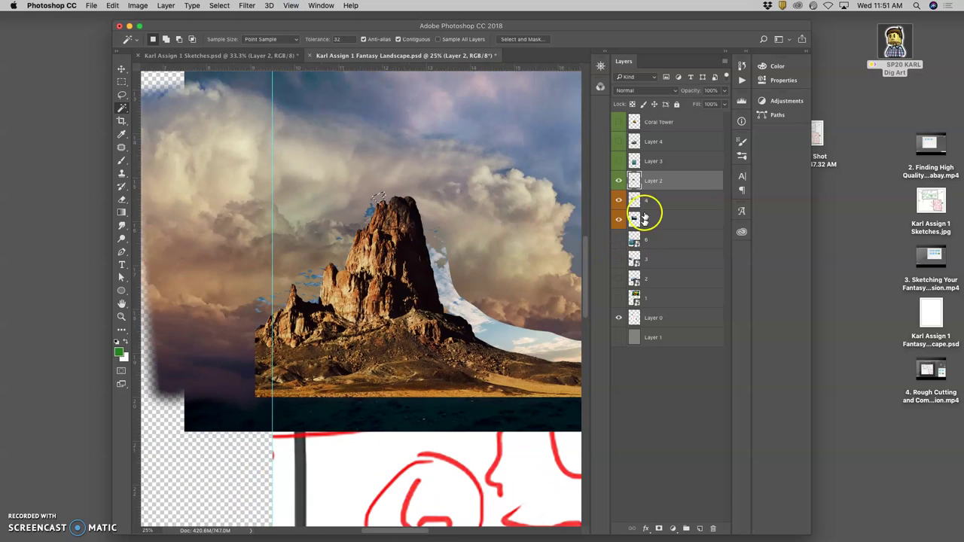
- Hide layers 4, 5 and Layer 0, and show the grey Layer 1 as background
left_click(619, 199)
left_click(619, 219)
left_click(620, 318)
left_click(619, 337)
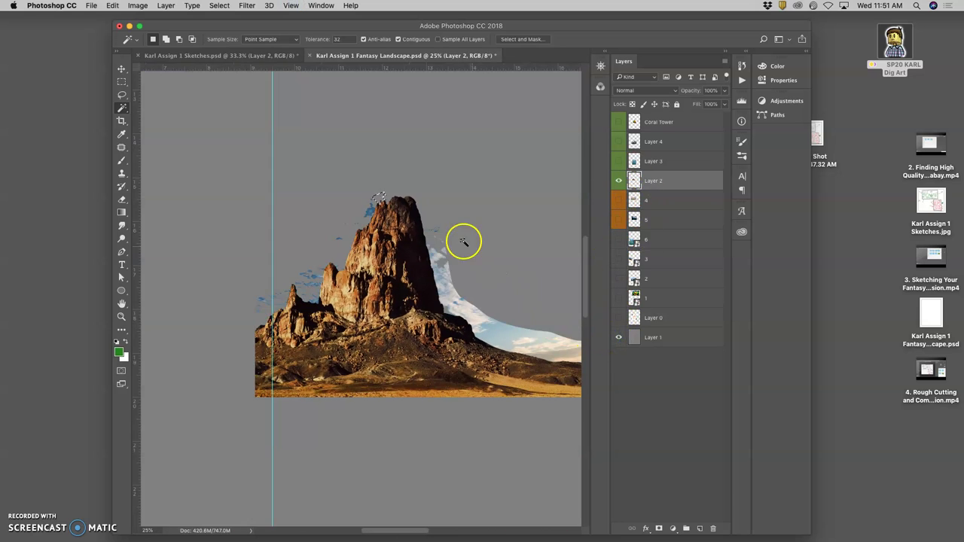
- Zoom to 400% on the mountain peak, hide selection edges, and deselect
key("super+plus")
key("super+plus")
key("super+plus")
key("super+plus")
key("super+plus")
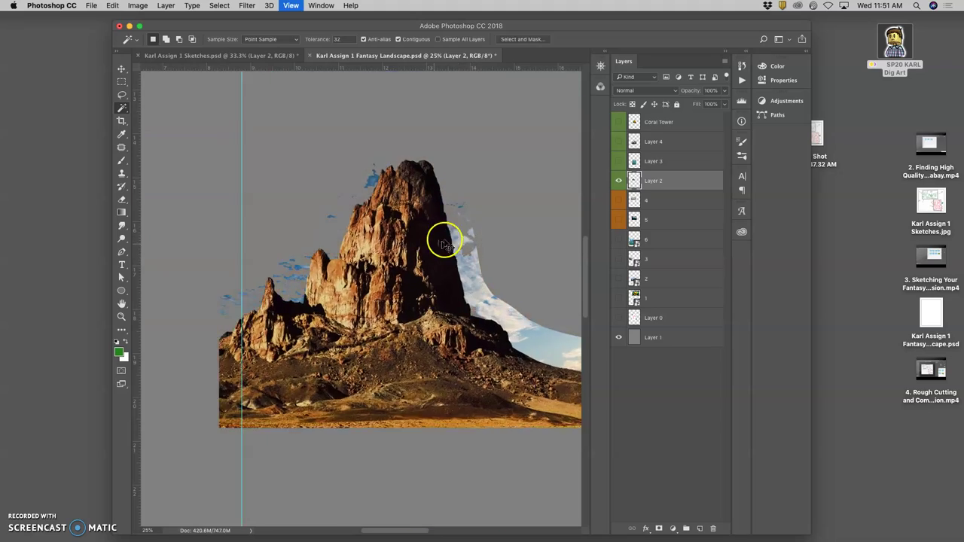
scroll(311, 170, "up", 10)
scroll(311, 170, "down", 5)
scroll(311, 170, "up", 5)
scroll(316, 172, "up", 2)
key("super+h")
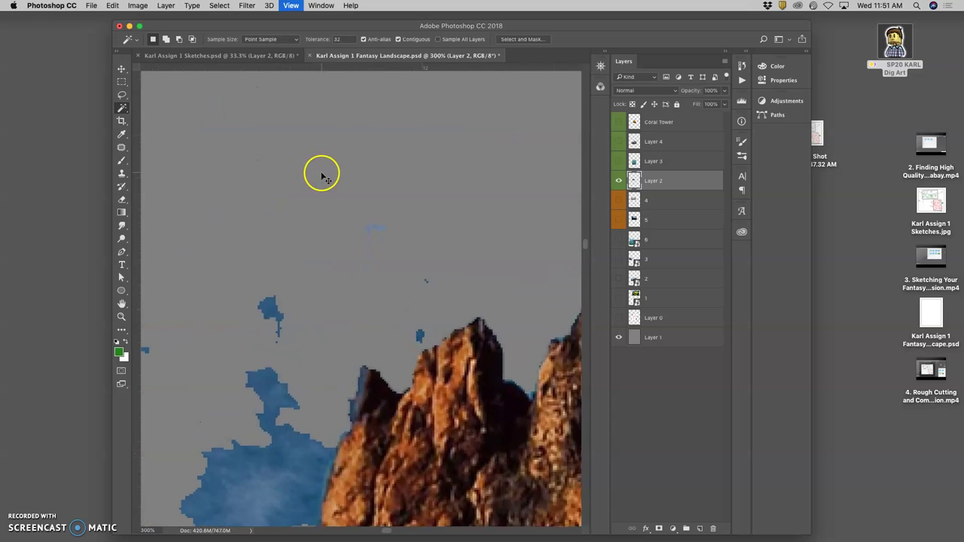
key("super+plus")
key("super+plus")
scroll(321, 169, "up", 2)
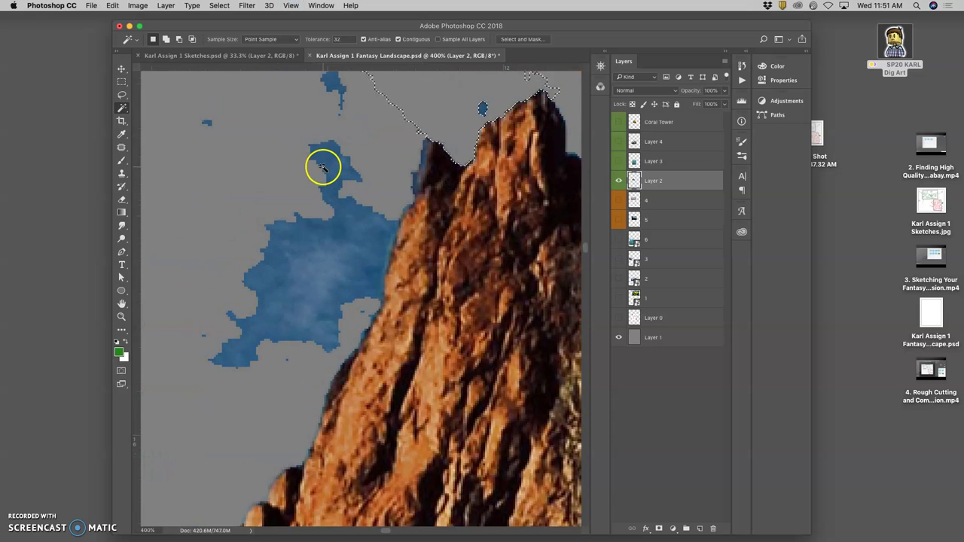
key("super+d")
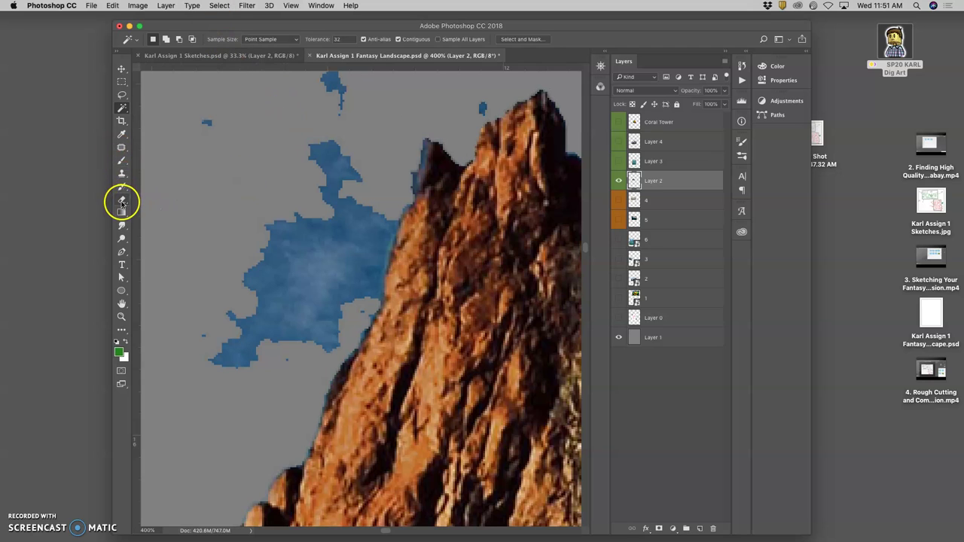
- Switch to the Eraser tool with a 35 px brush
left_click(122, 200)
left_click(162, 38)
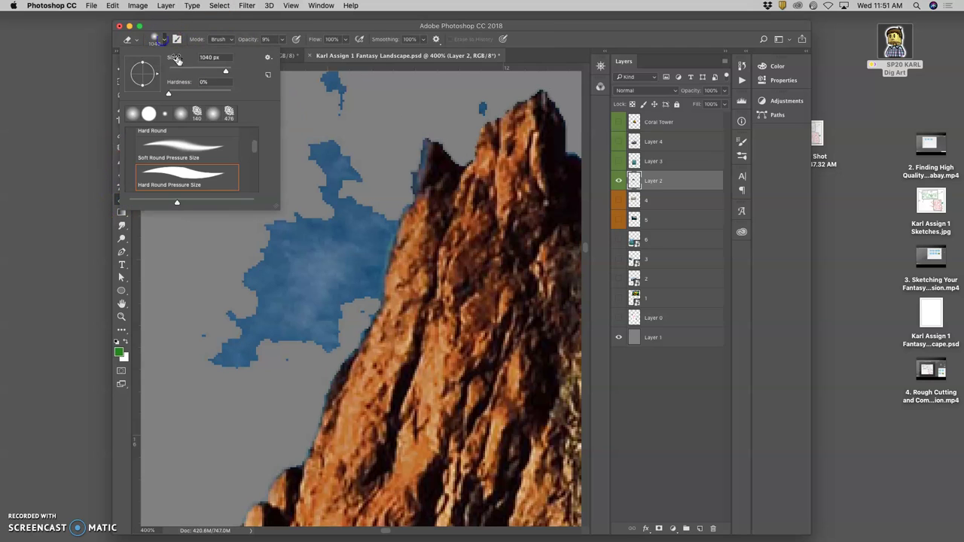
left_click(181, 71)
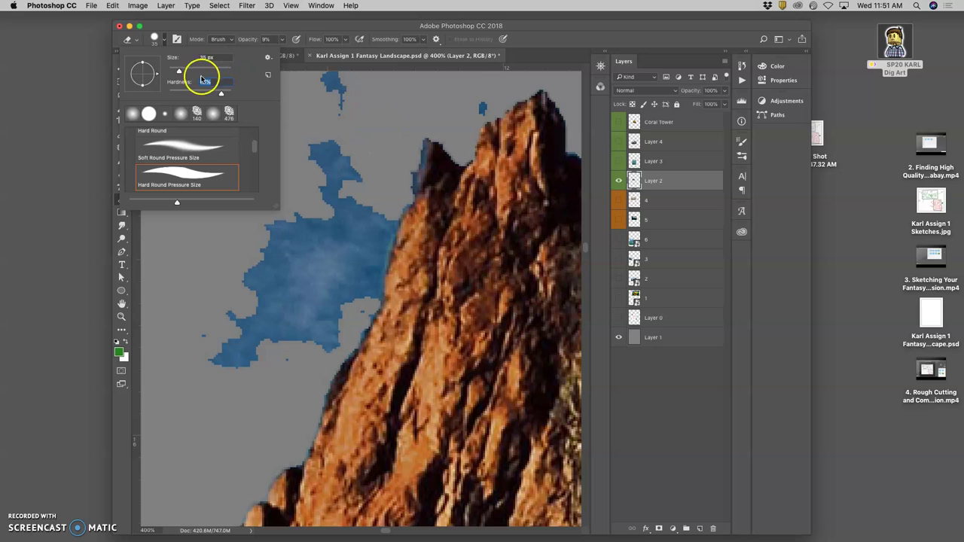
left_click(351, 158)
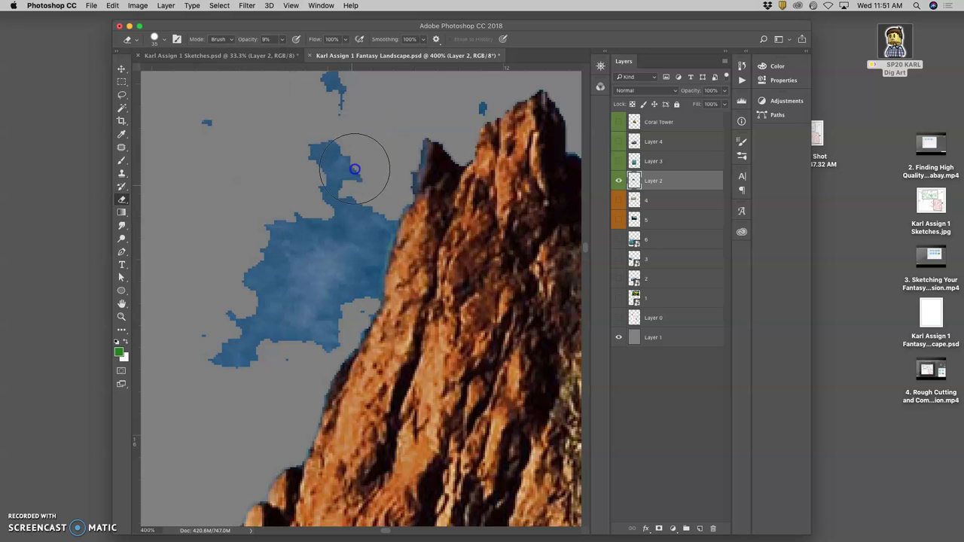
- Erase the dark fringe and sky strip between the blue patch and the rock's left edge
left_click(283, 39)
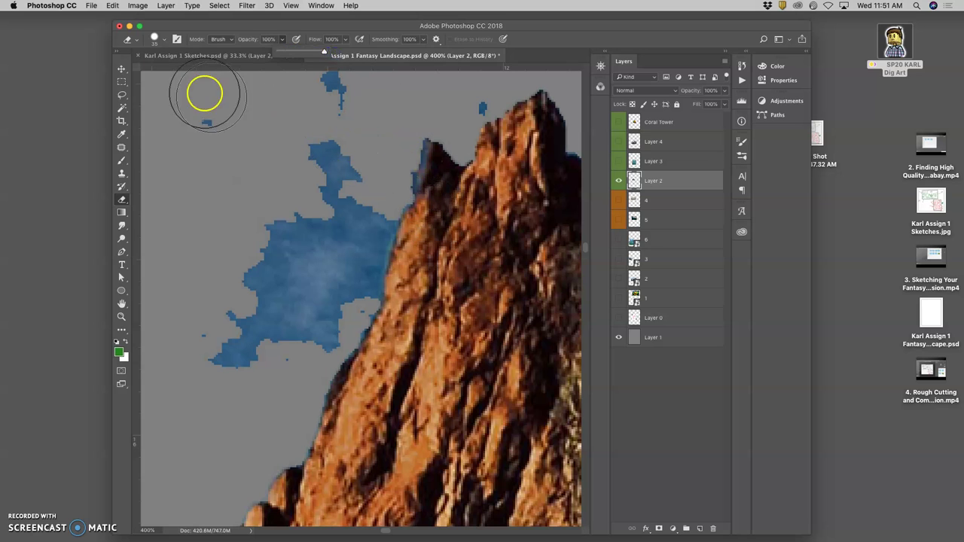
left_click(154, 39)
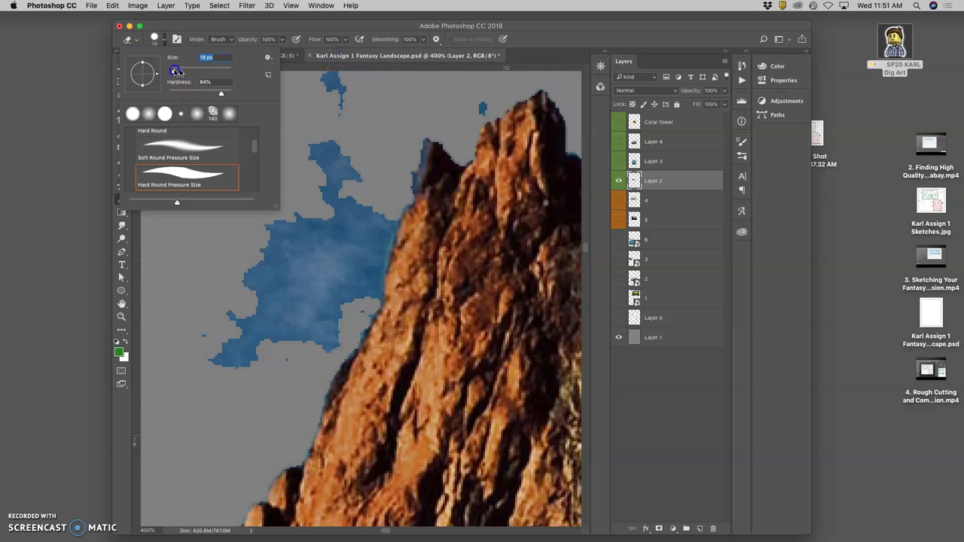
left_click(415, 137)
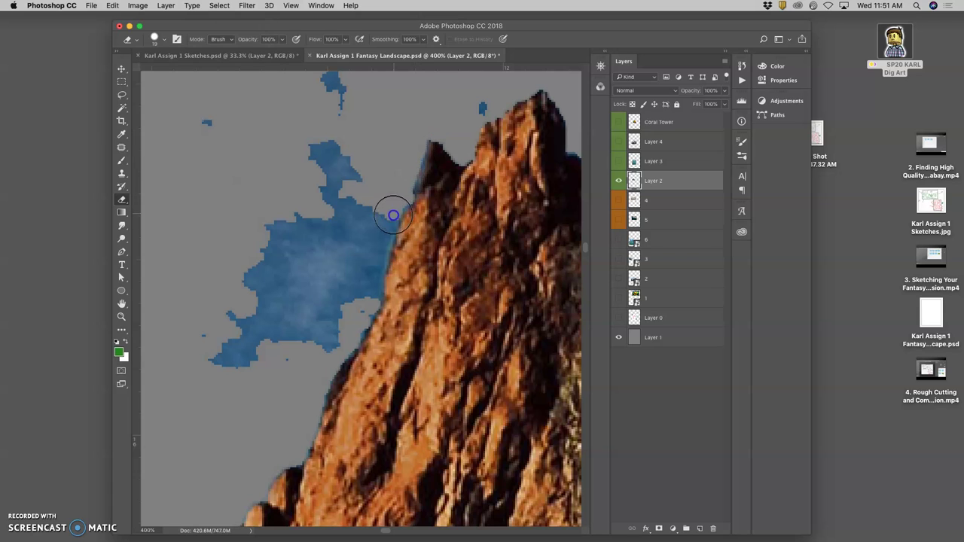
left_click_drag(408, 166, 401, 201)
mouse_move(382, 239)
left_mouse_down()
mouse_move(364, 330)
mouse_move(306, 380)
mouse_move(340, 315)
mouse_move(387, 174)
mouse_move(351, 312)
left_mouse_up()
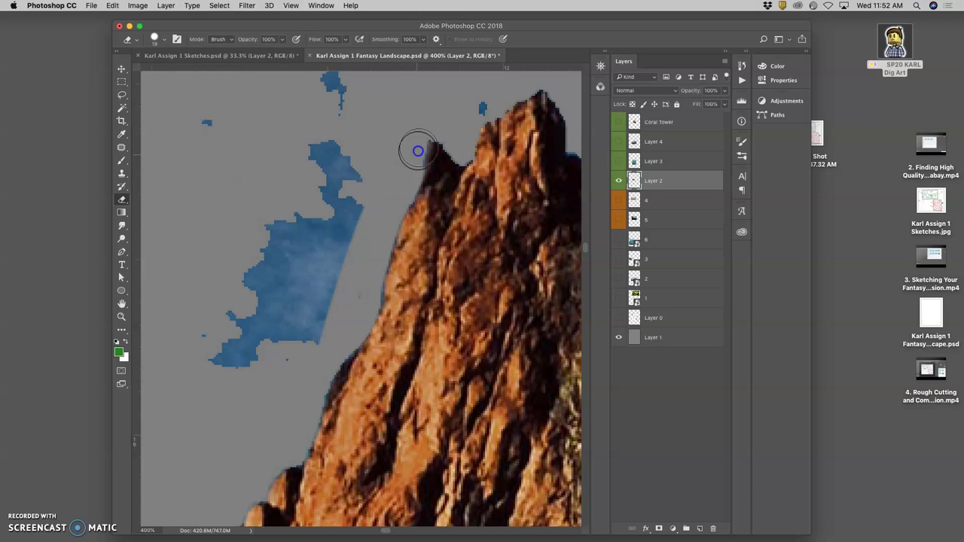
- Lasso the blue patch beside the rock, delete it, and deselect
left_click(121, 94)
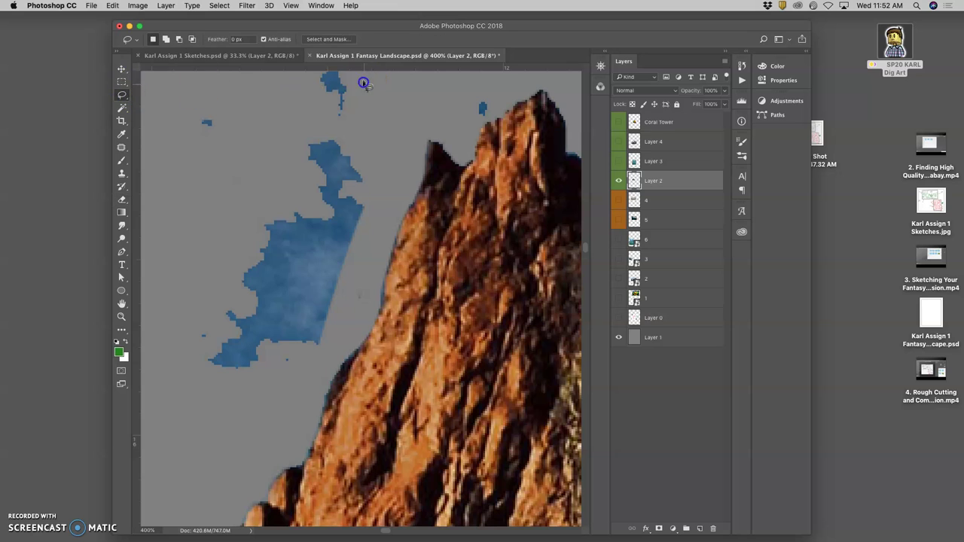
mouse_move(229, 97)
left_mouse_down()
mouse_move(165, 149)
mouse_move(190, 387)
mouse_move(267, 385)
left_mouse_up()
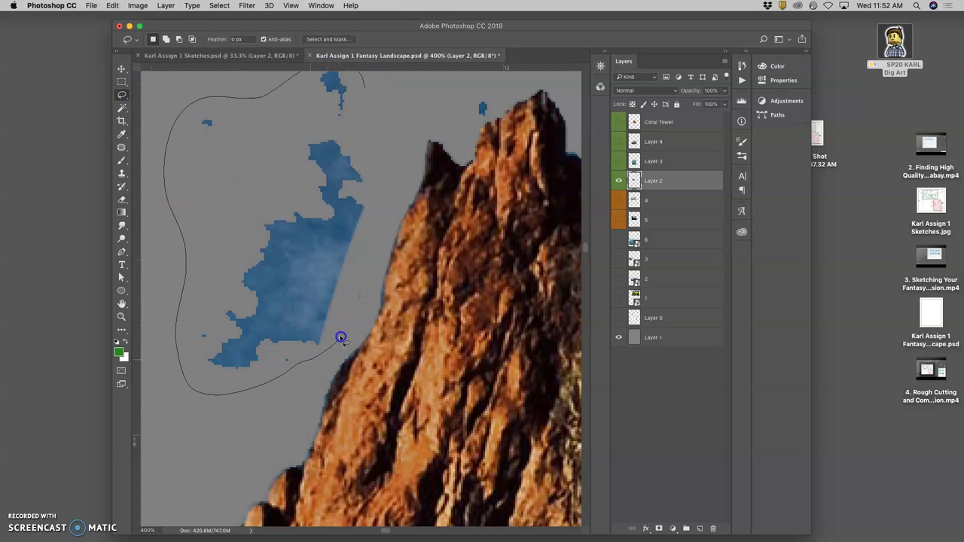
mouse_move(372, 263)
left_mouse_down()
mouse_move(389, 131)
mouse_move(372, 248)
mouse_move(323, 312)
left_mouse_up()
key("Delete")
key("cmd+d")
- Lasso and delete the blue blobs above the peaks, then drop the selection
mouse_move(340, 121)
left_mouse_down()
mouse_move(296, 182)
mouse_move(333, 258)
left_mouse_up()
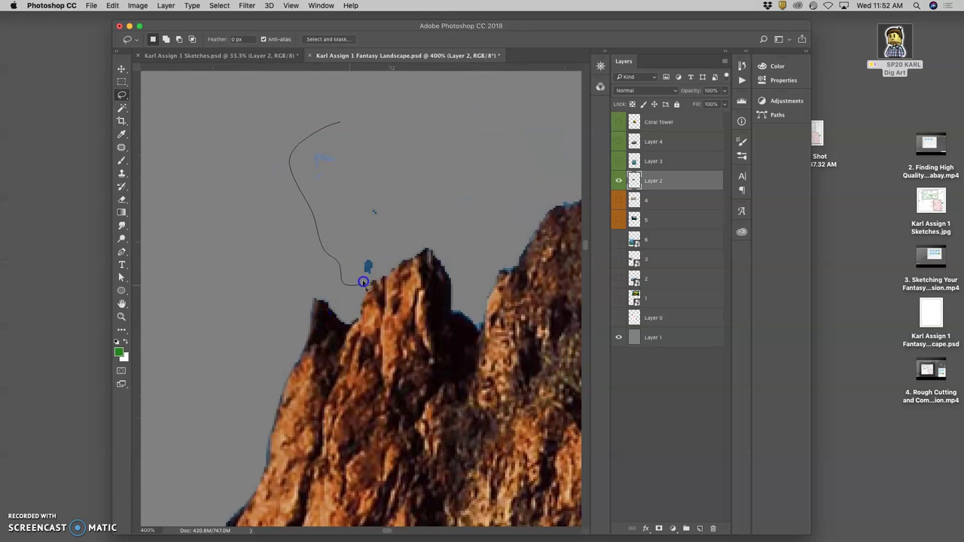
left_click_drag(388, 248, 387, 173)
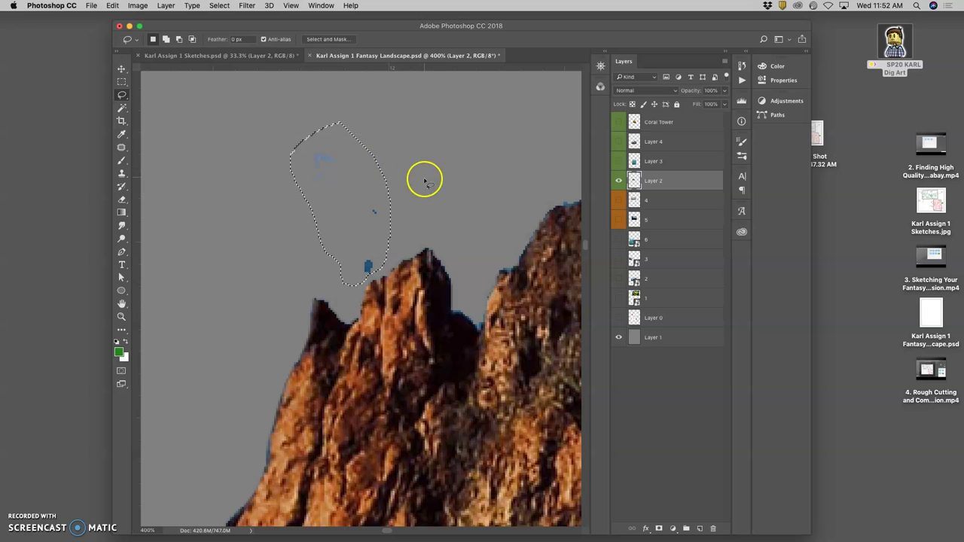
key("Delete")
left_click(429, 209)
- Pan to the ridge top and lasso the sky along the ridge edge
mouse_move(472, 204)
left_mouse_down()
mouse_move(329, 172)
mouse_move(223, 188)
mouse_move(396, 142)
left_mouse_up()
left_click_drag(222, 234, 190, 273)
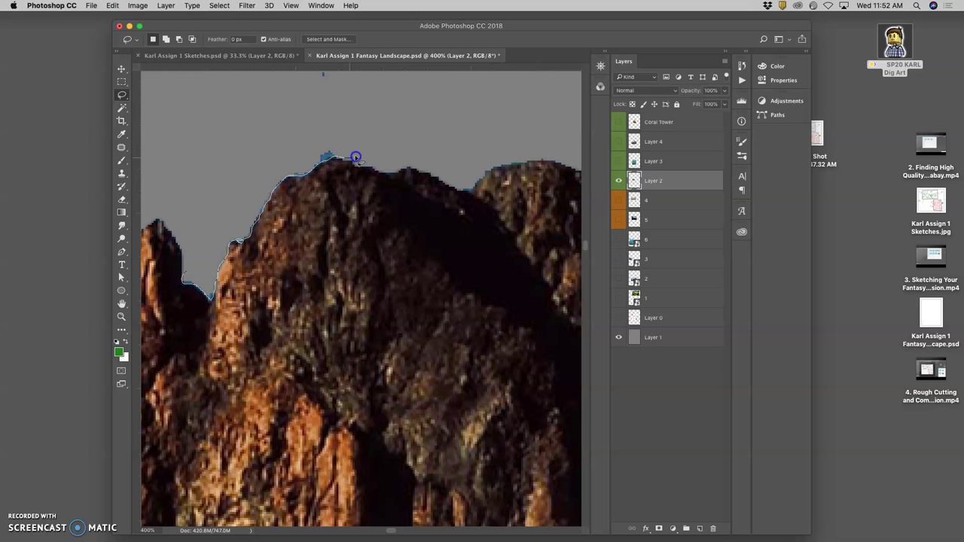
mouse_move(336, 59)
left_mouse_down()
mouse_move(284, 69)
mouse_move(211, 151)
left_mouse_up()
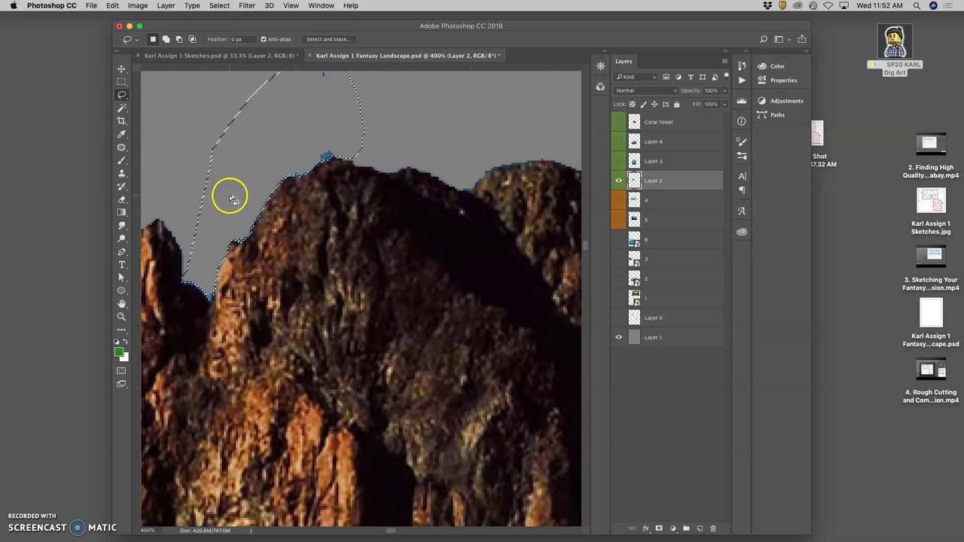
- Zoom in close to inspect the ridge selection's edge pixels
key("super+equal")
key("super+equal")
key("super+equal")
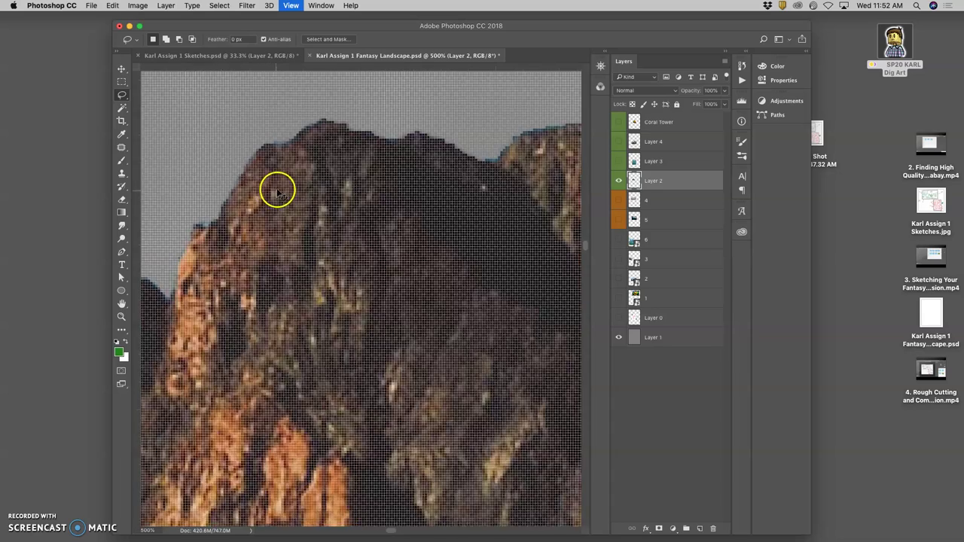
key("super+equal")
left_click_drag(267, 144, 424, 272)
key("super+equal")
key("super+equal")
key("super+equal")
key("super+equal")
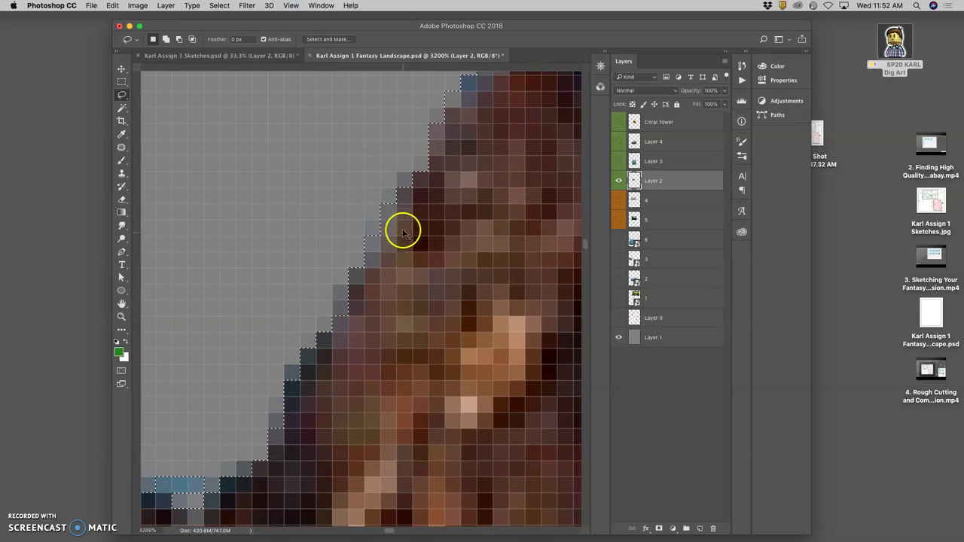
key("super+minus")
key("super+minus")
key("super+minus")
key("super+minus")
key("super+minus")
key("super+minus")
key("super+minus")
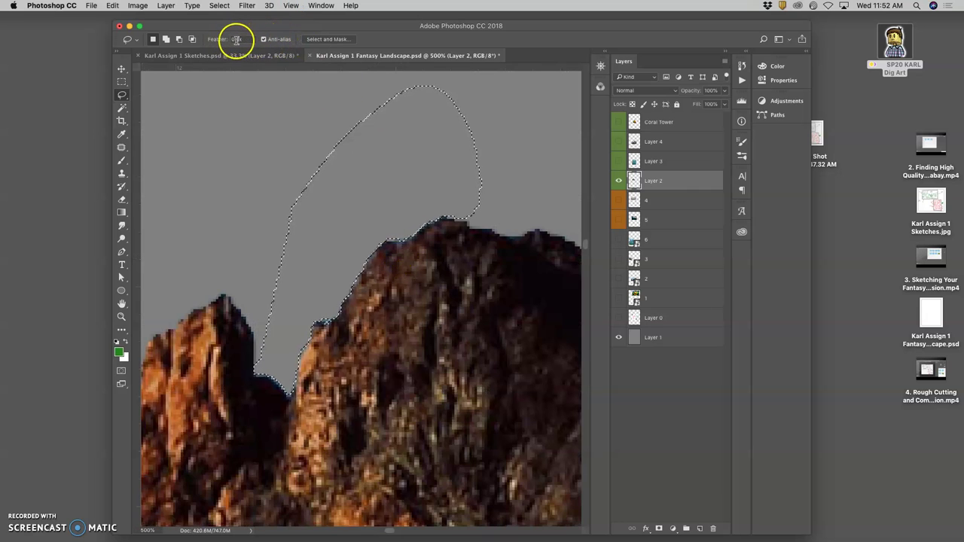
- Drop the ridge selection and lasso around the top of the dark peak
key("super+d")
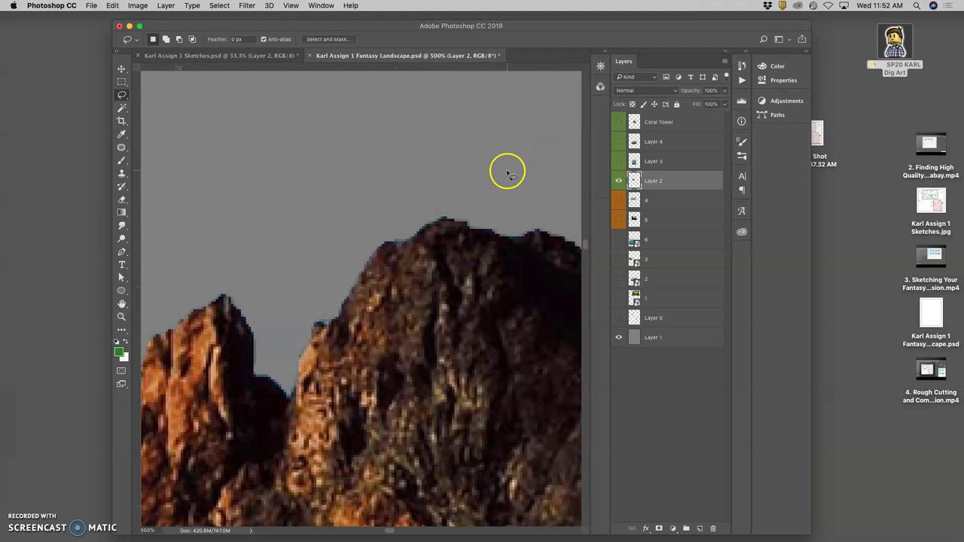
left_click_drag(449, 166, 253, 146)
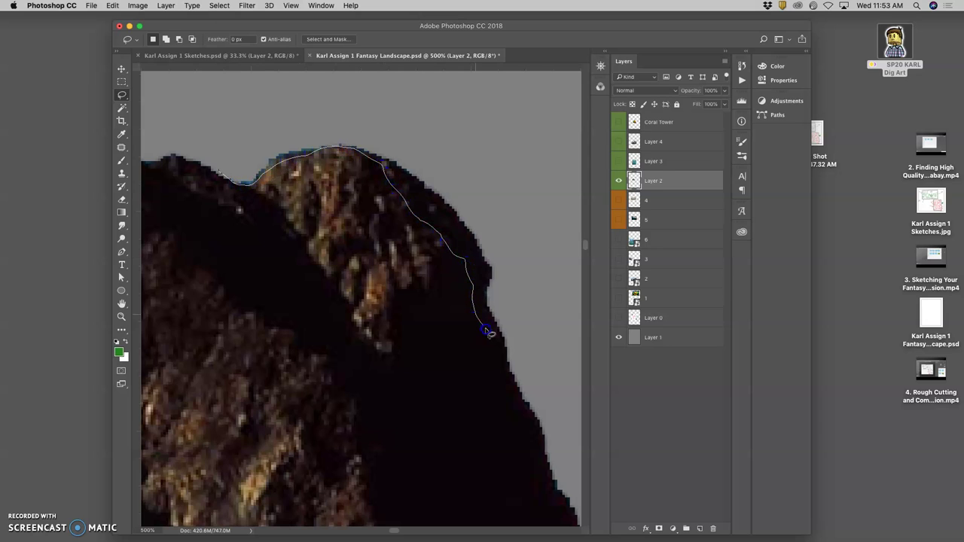
mouse_move(524, 225)
left_mouse_down()
mouse_move(346, 118)
mouse_move(233, 143)
mouse_move(220, 167)
left_mouse_up()
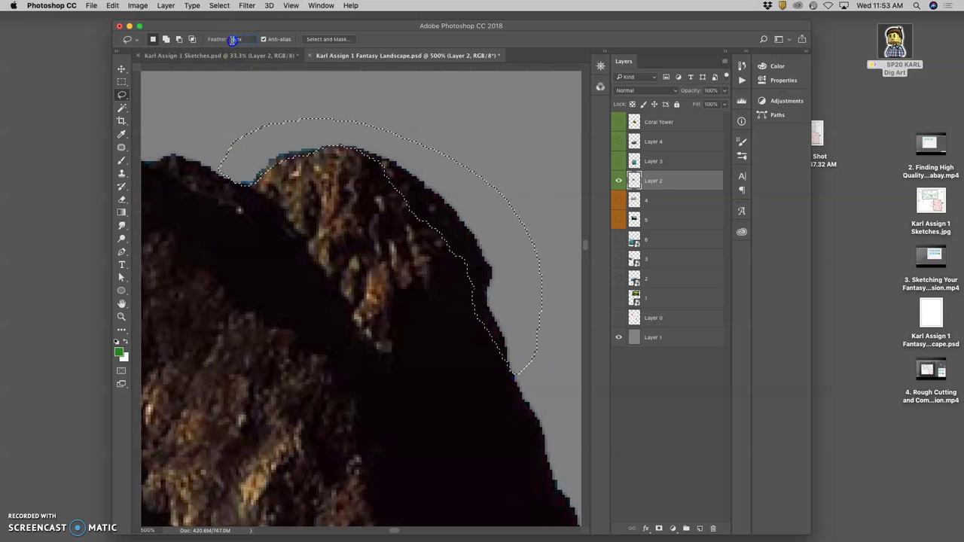
- Set the Lasso Feather amount to 2 px
type("2")
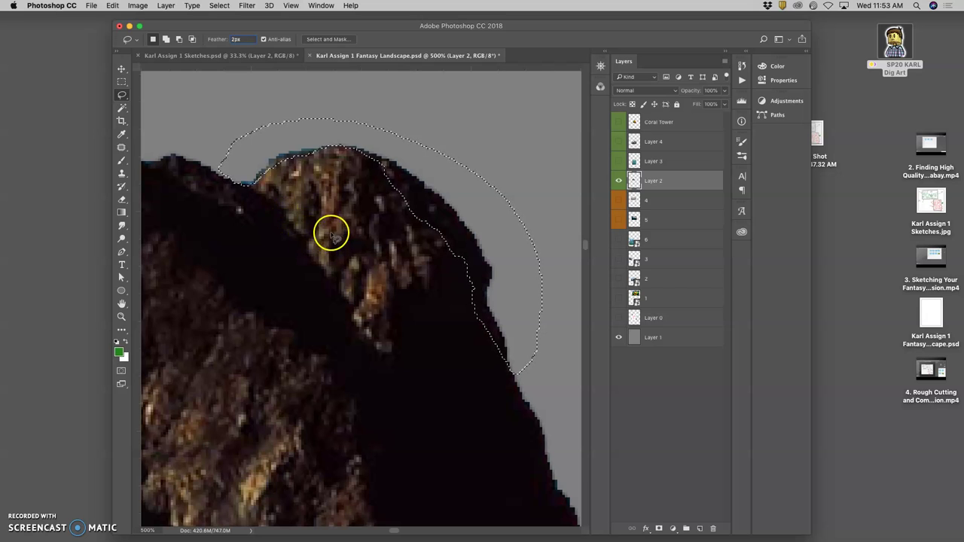
key("BackSpace")
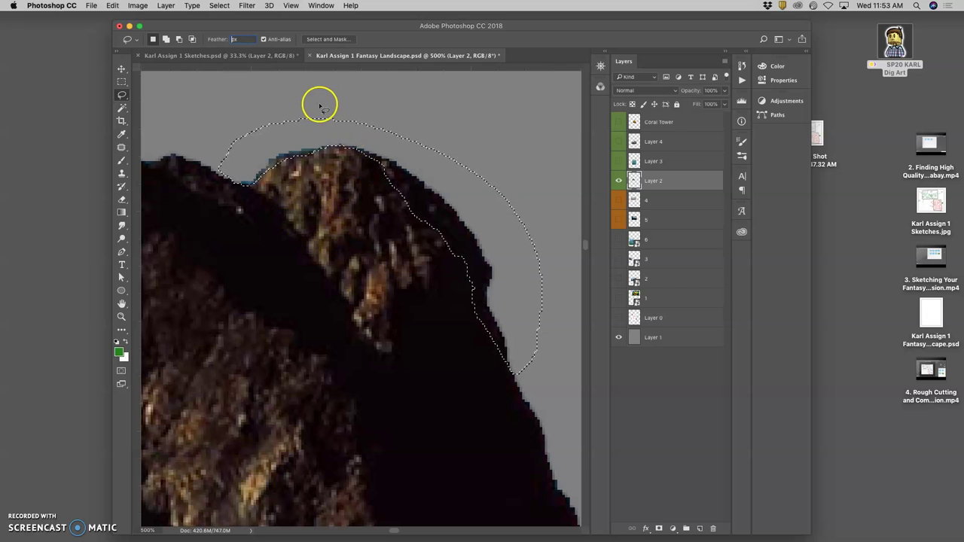
type("2")
- Re-lasso the peak's top edge, cut away the blue fringe, deselect, and zoom out
left_click(374, 97)
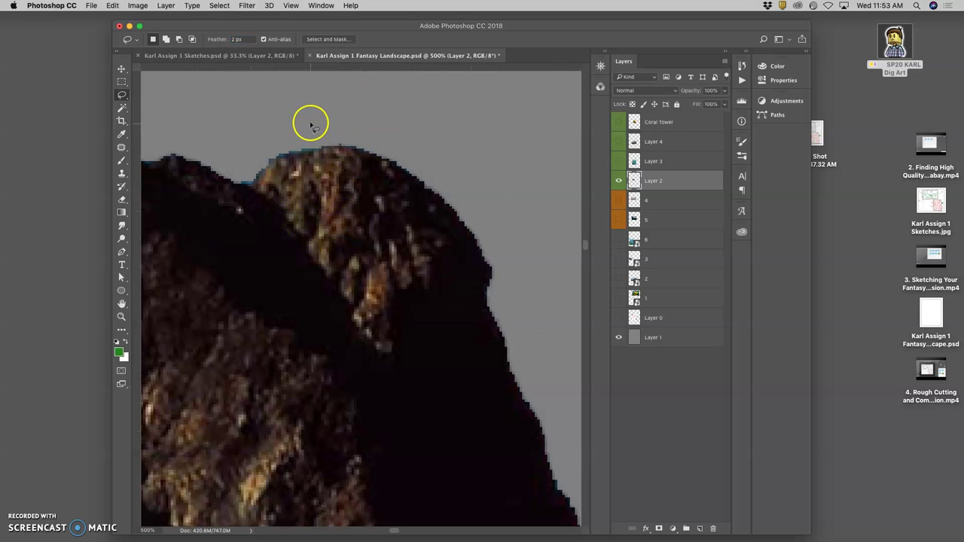
left_click(227, 145)
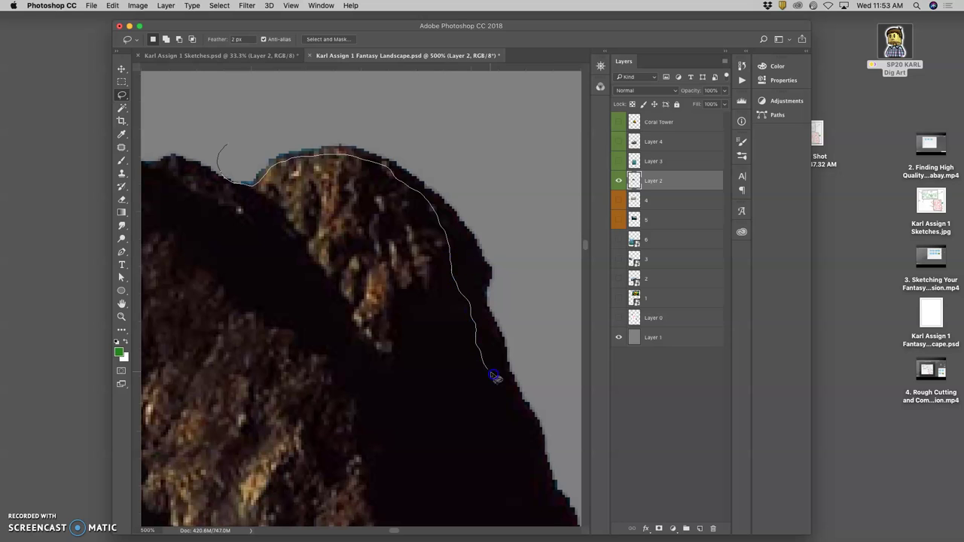
mouse_move(559, 481)
left_mouse_down()
mouse_move(502, 217)
mouse_move(306, 107)
mouse_move(220, 151)
left_mouse_up()
key("super+f")
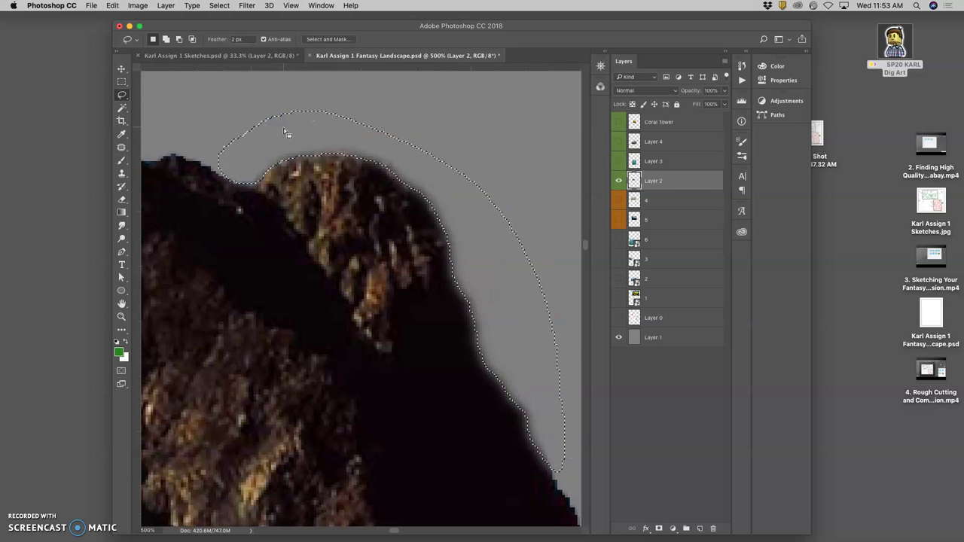
key("super+d")
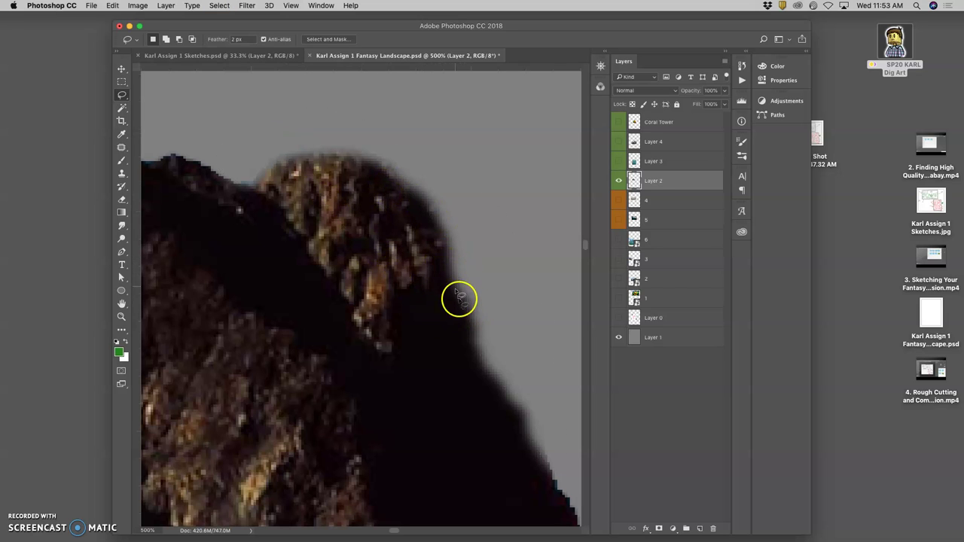
key("super+minus")
key("super+minus")
key("super+minus")
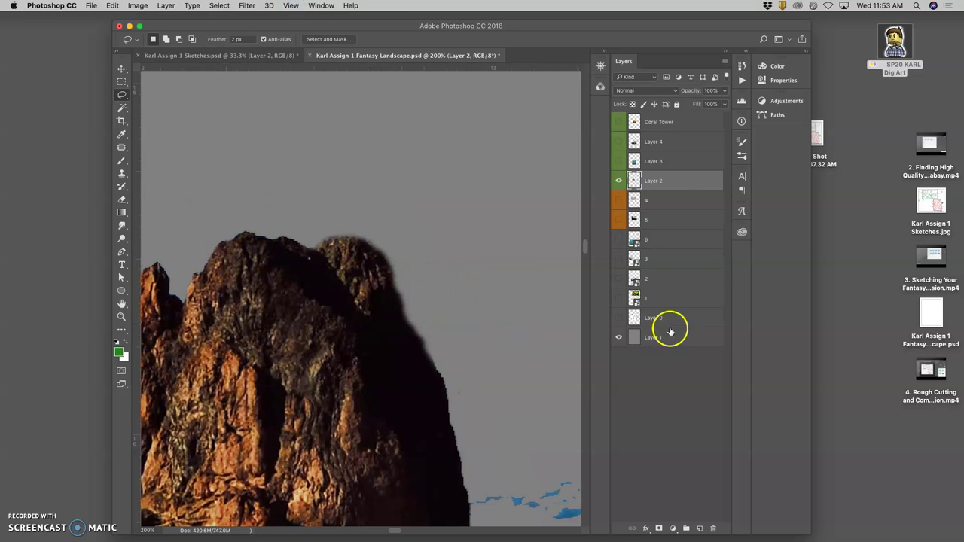
- Show layers 4 and 5 behind the butte, recheck the peak, and set Feather to 1 px
left_click(618, 220)
left_click(618, 200)
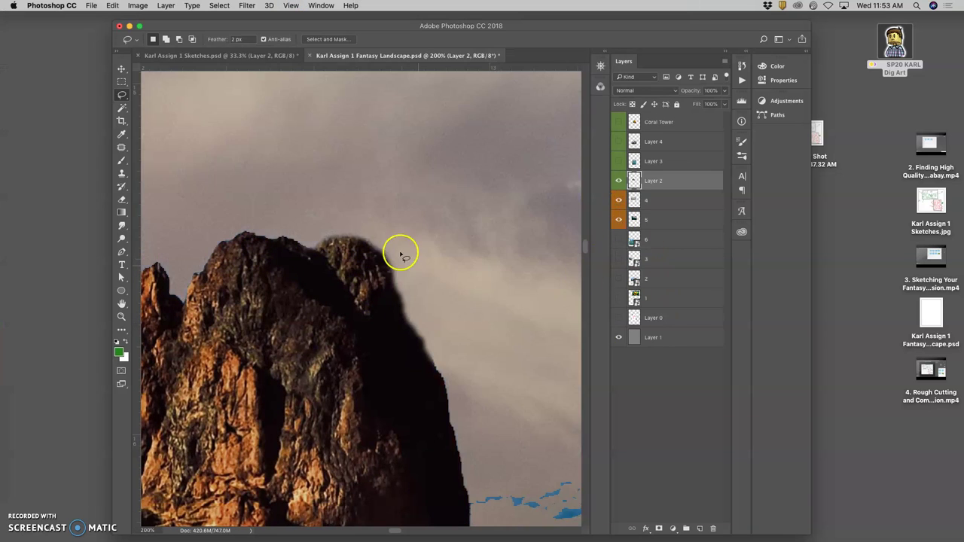
key("super+minus")
key("super+minus")
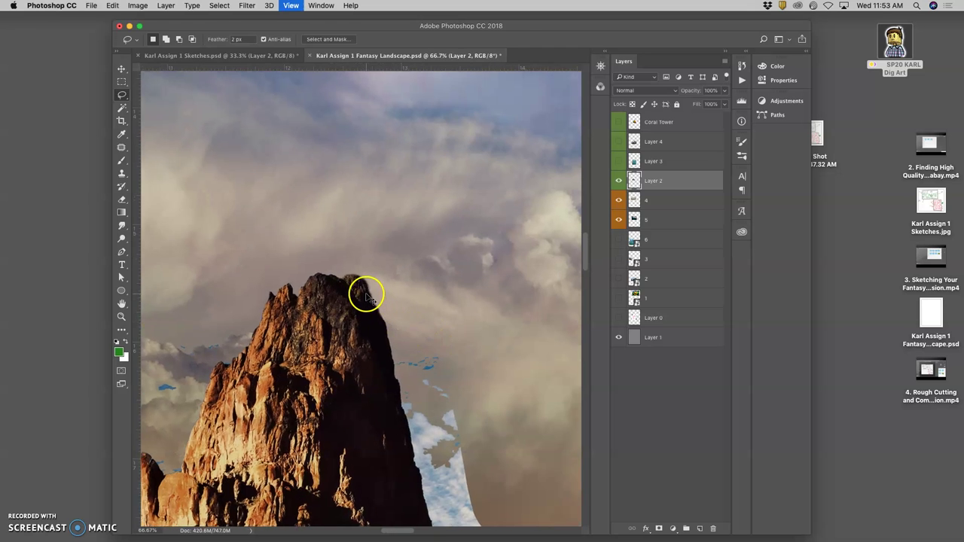
key("super+equal")
key("super+equal")
key("super+equal")
key("super+equal")
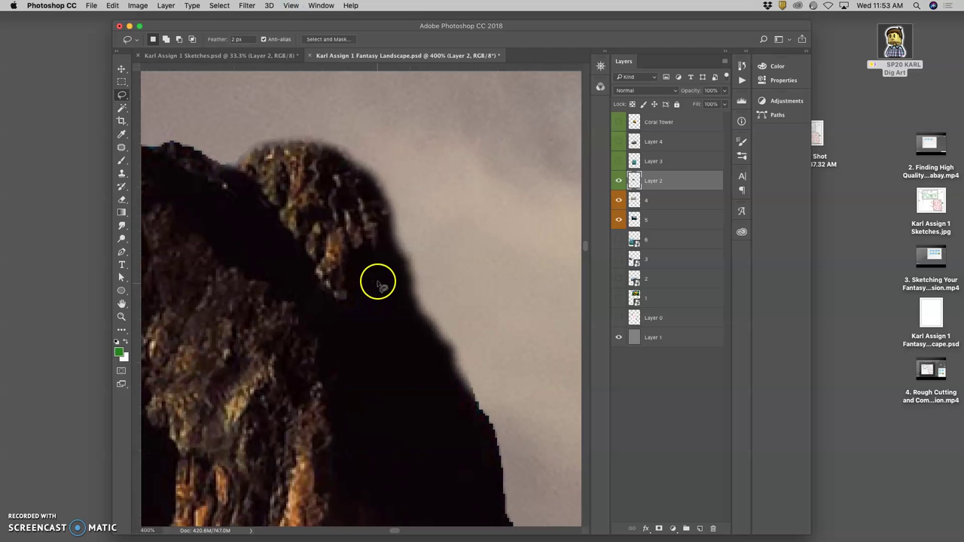
scroll(384, 241, "down", 5)
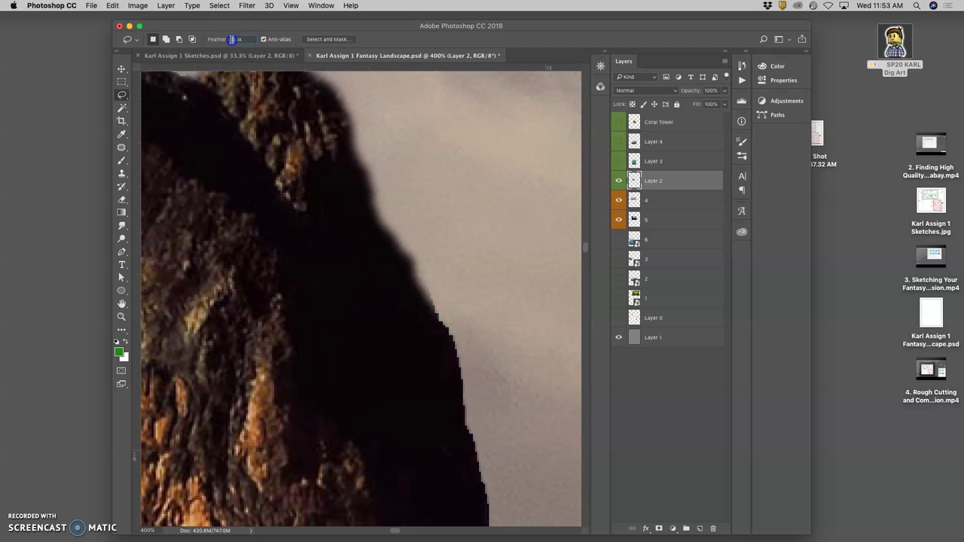
left_click(232, 39)
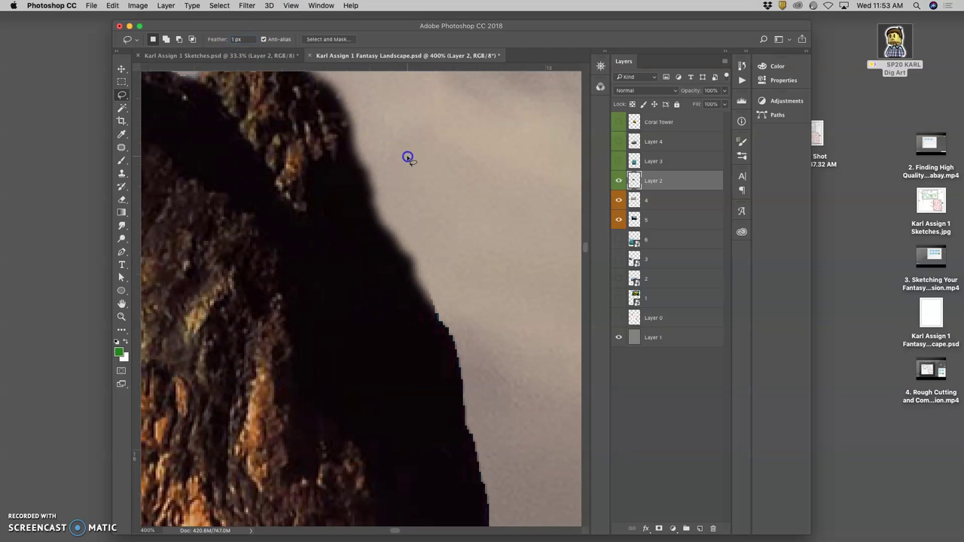